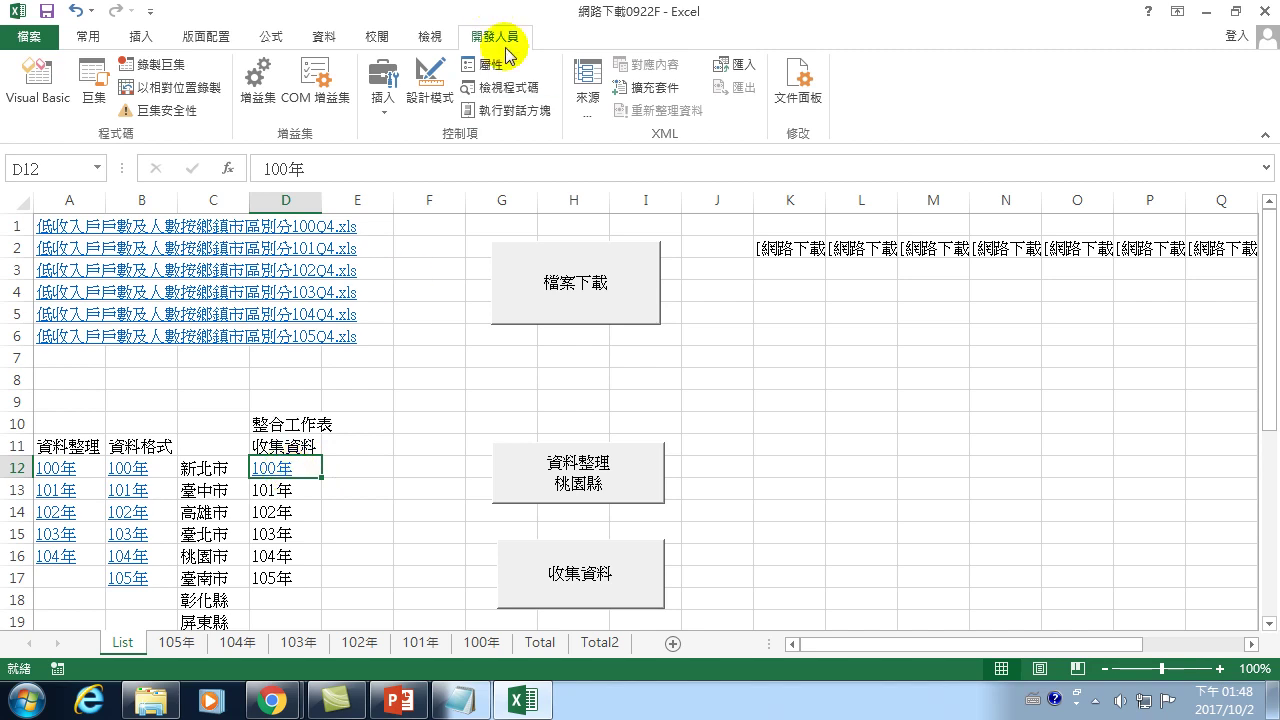
Run the 戶數收集 macro from the Macros list
click(93, 80)
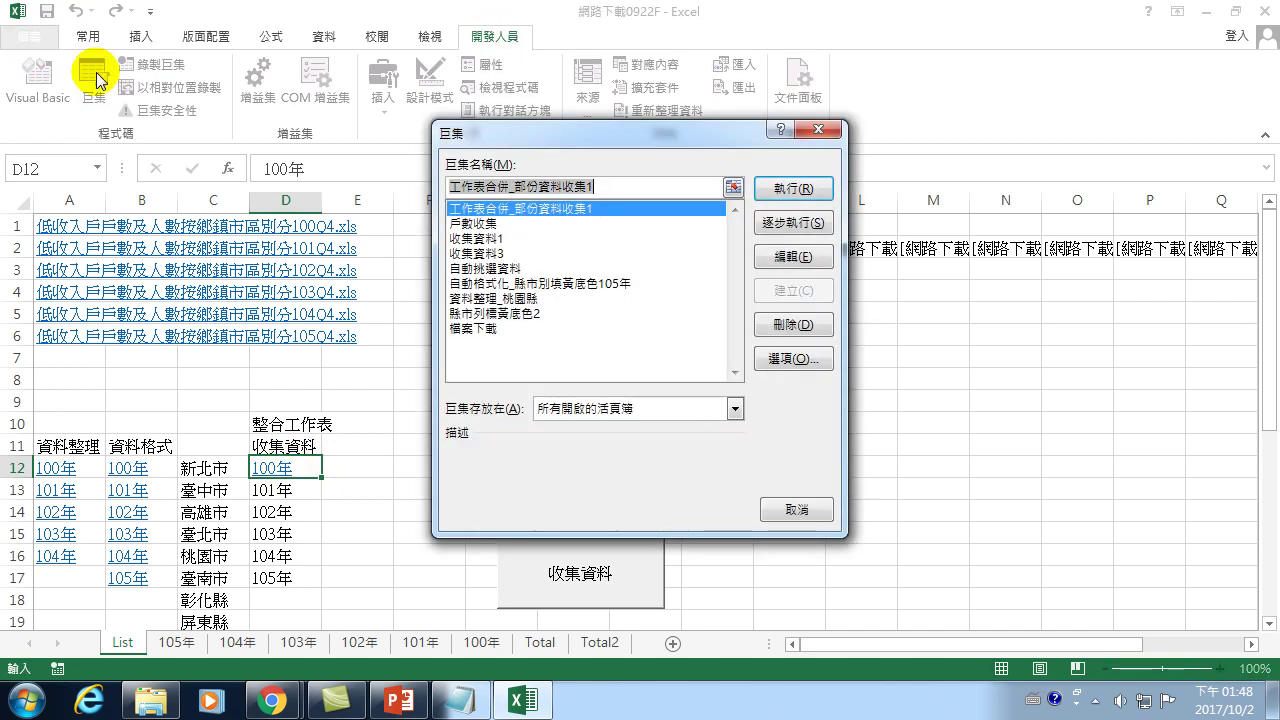
click(475, 224)
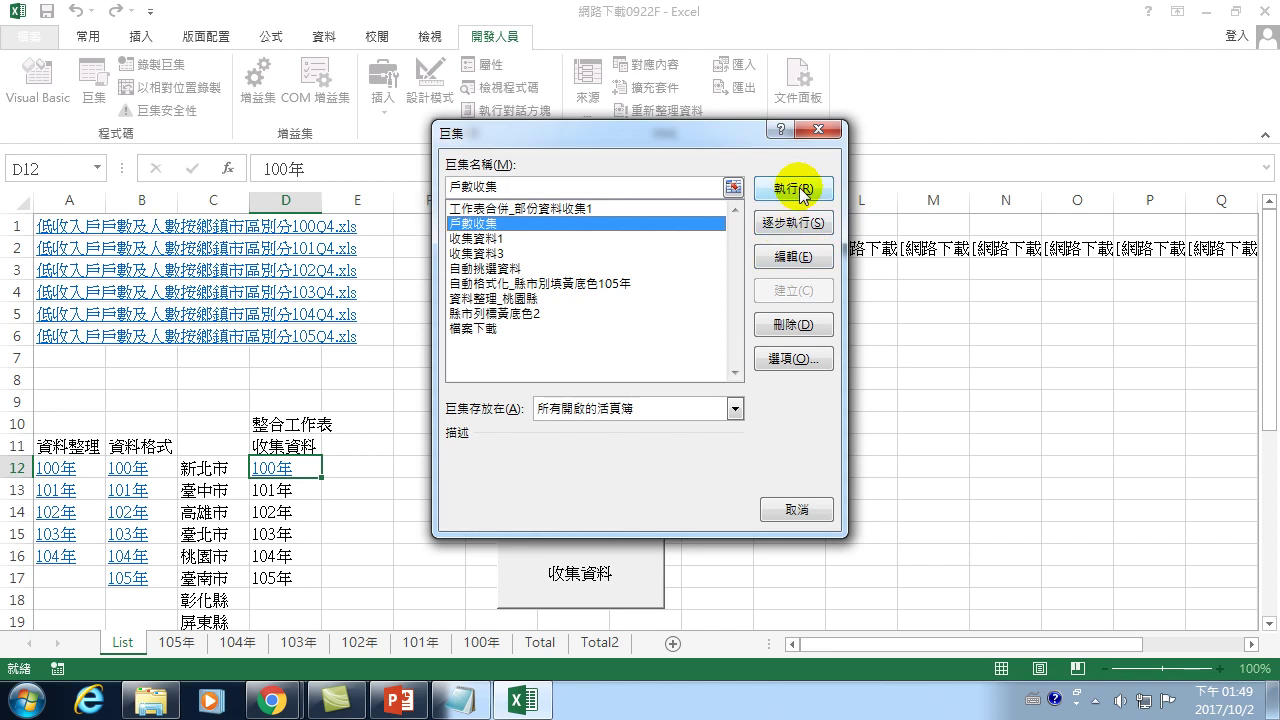
click(796, 188)
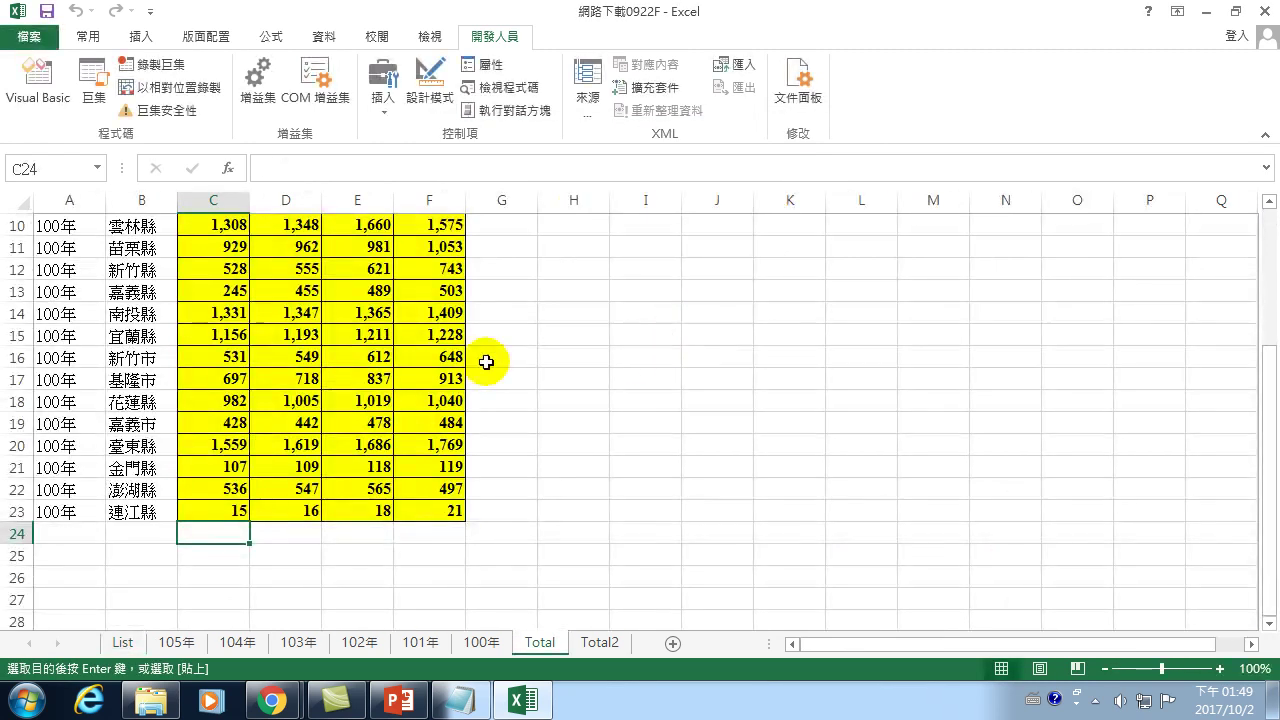
Check the Total sheet results, including 新北市's four quarterly counts with a first quarter of 6,875
scroll(486, 362, up, 3)
drag(230, 247, 446, 250)
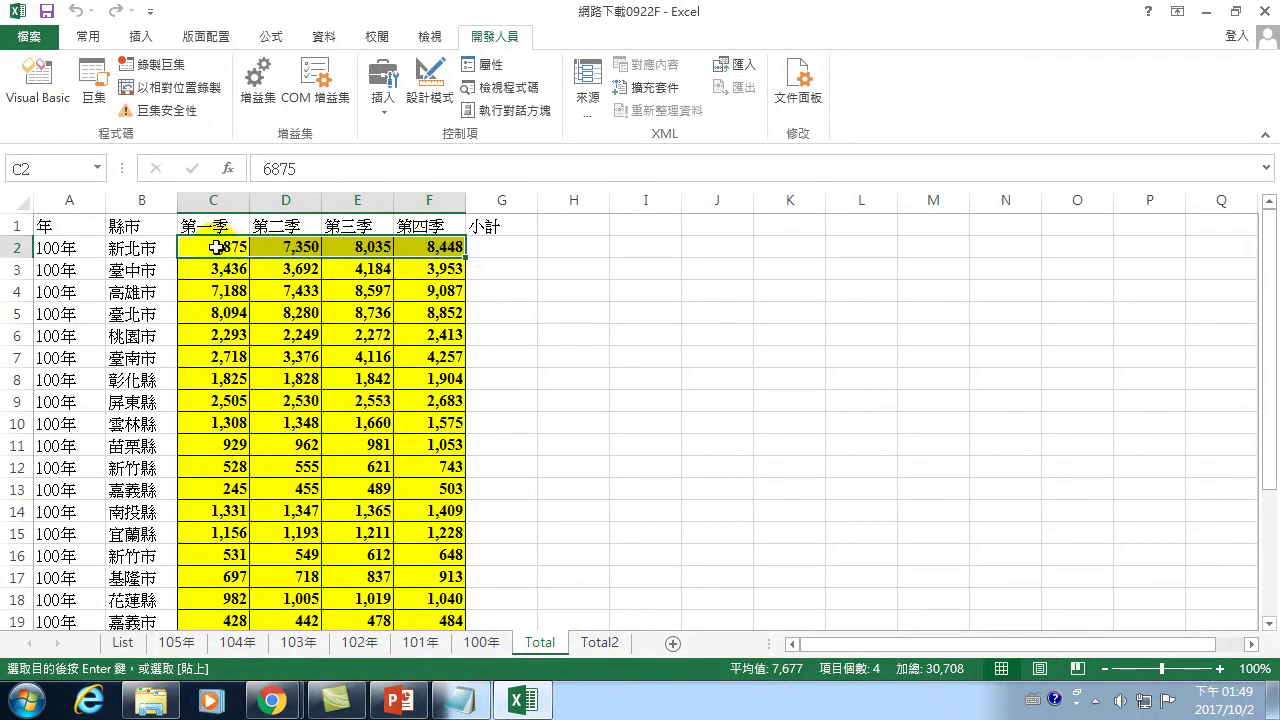
click(140, 248)
click(205, 245)
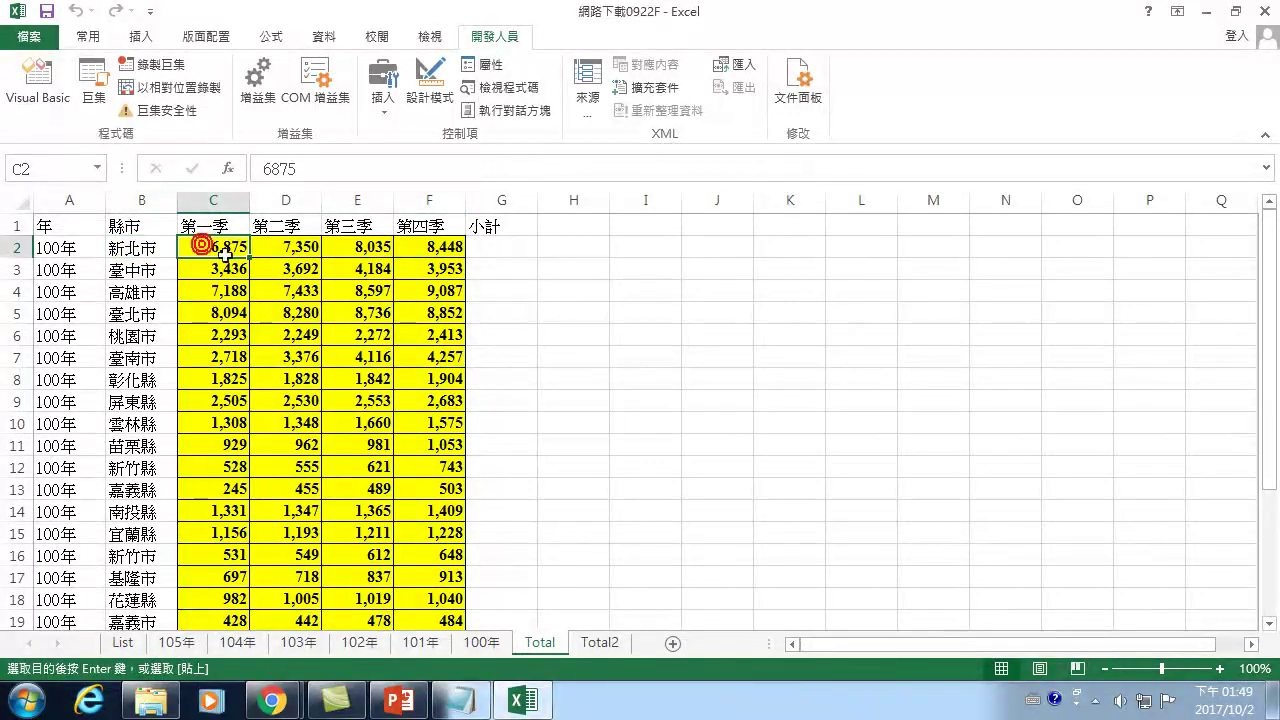
click(484, 643)
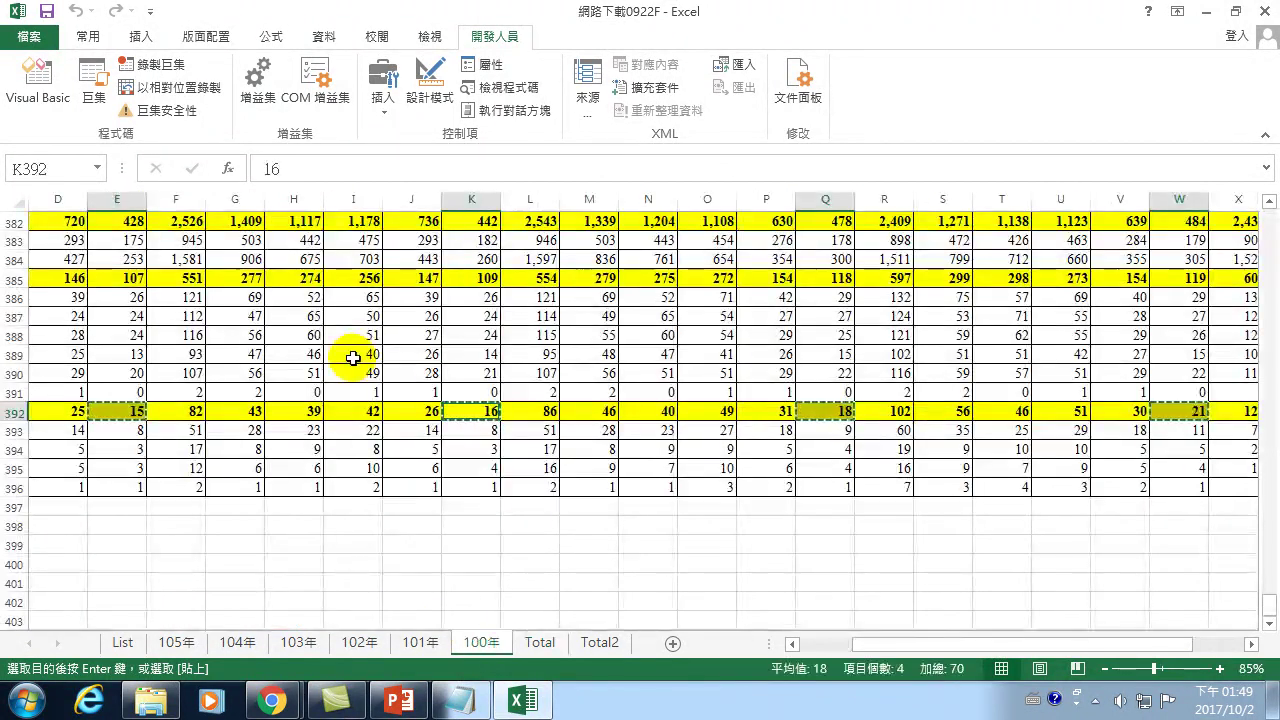
key(ctrl+Home)
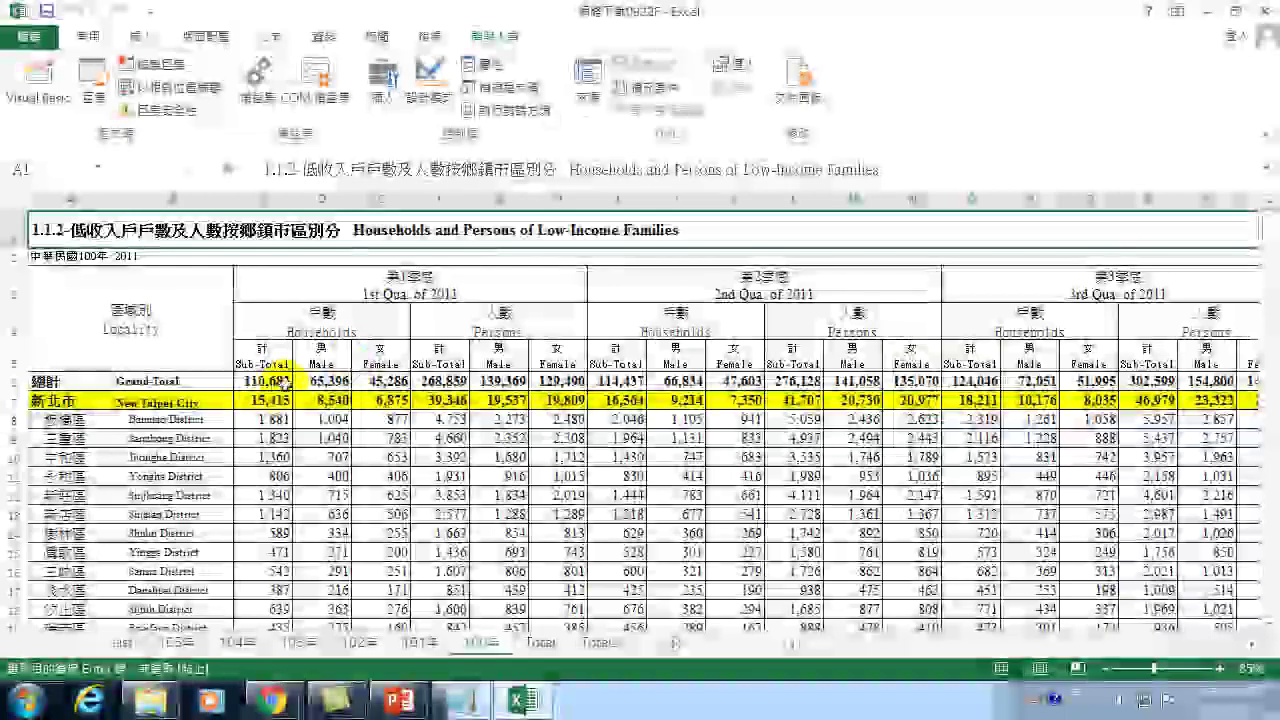
click(258, 400)
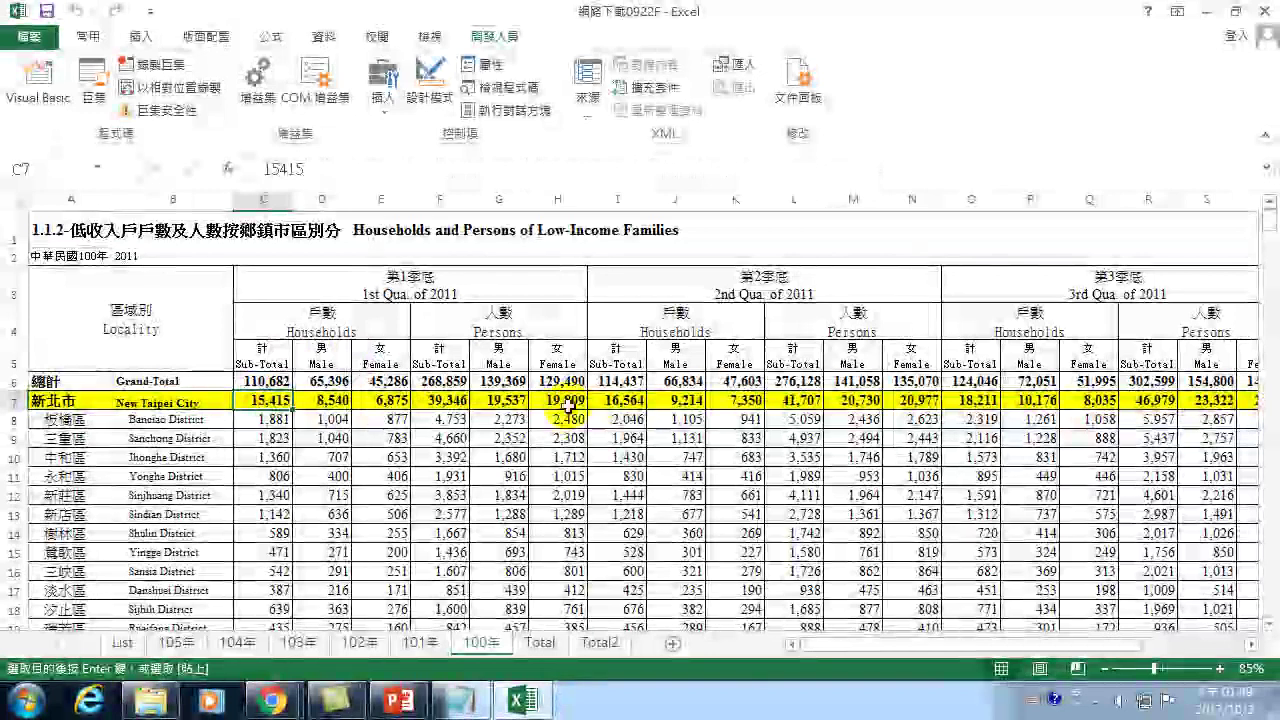
click(613, 400)
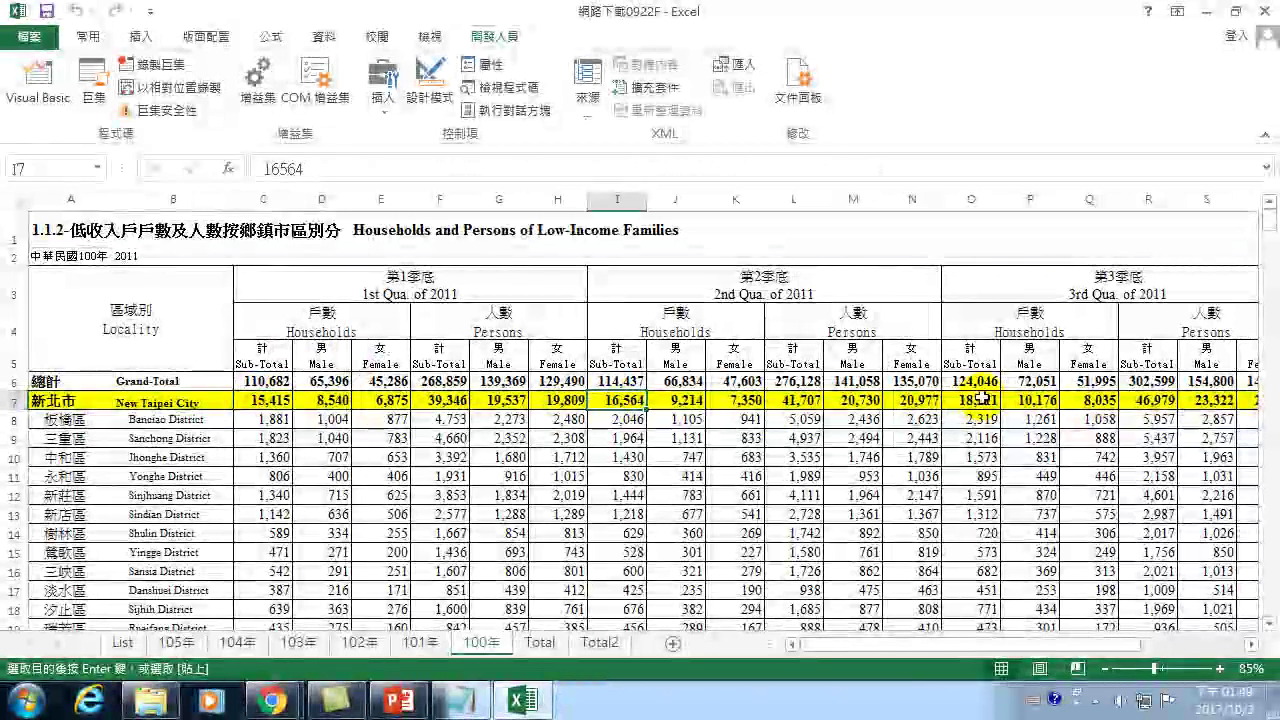
click(982, 398)
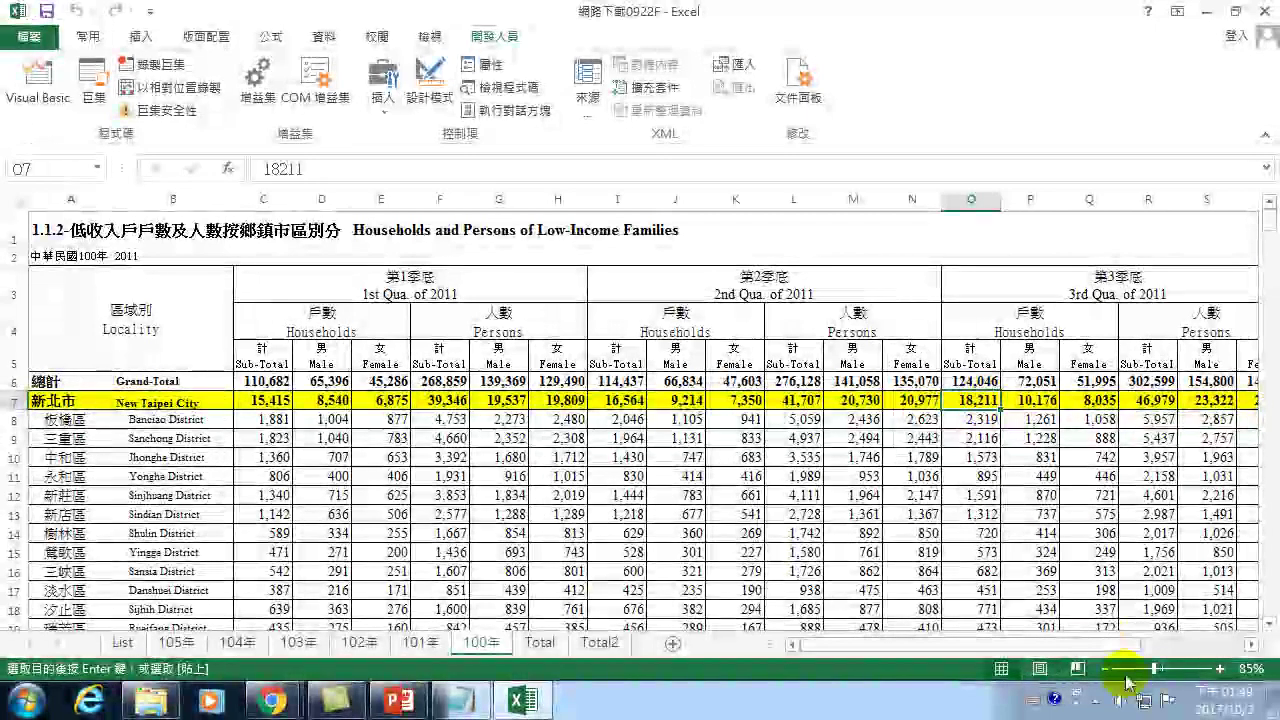
scroll(1100, 600, right, 3)
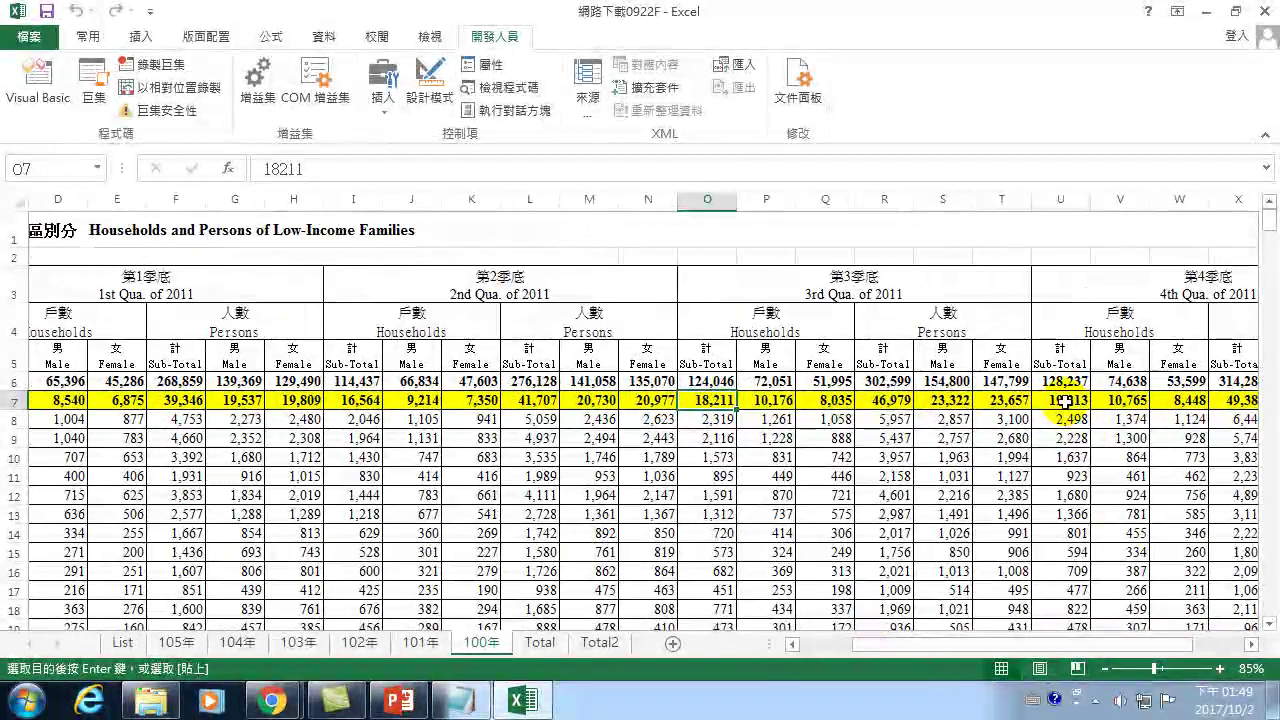
click(1065, 400)
scroll(1122, 643, left, 3)
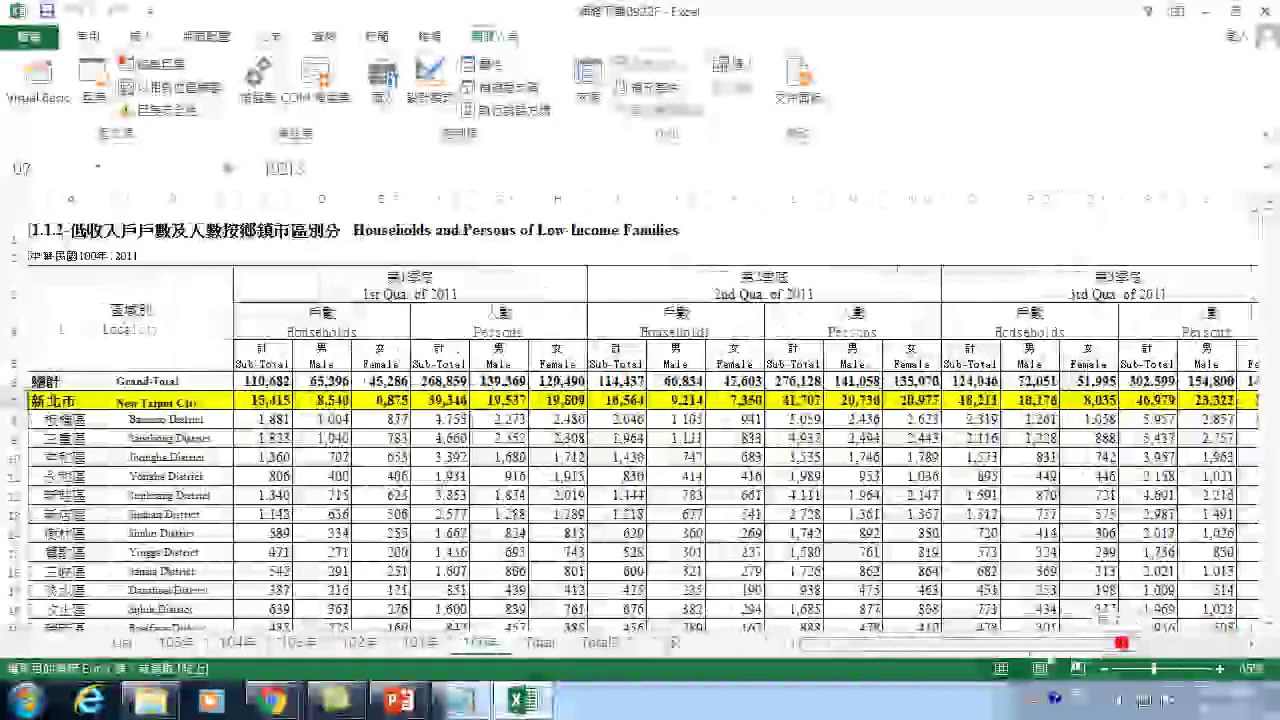
click(263, 400)
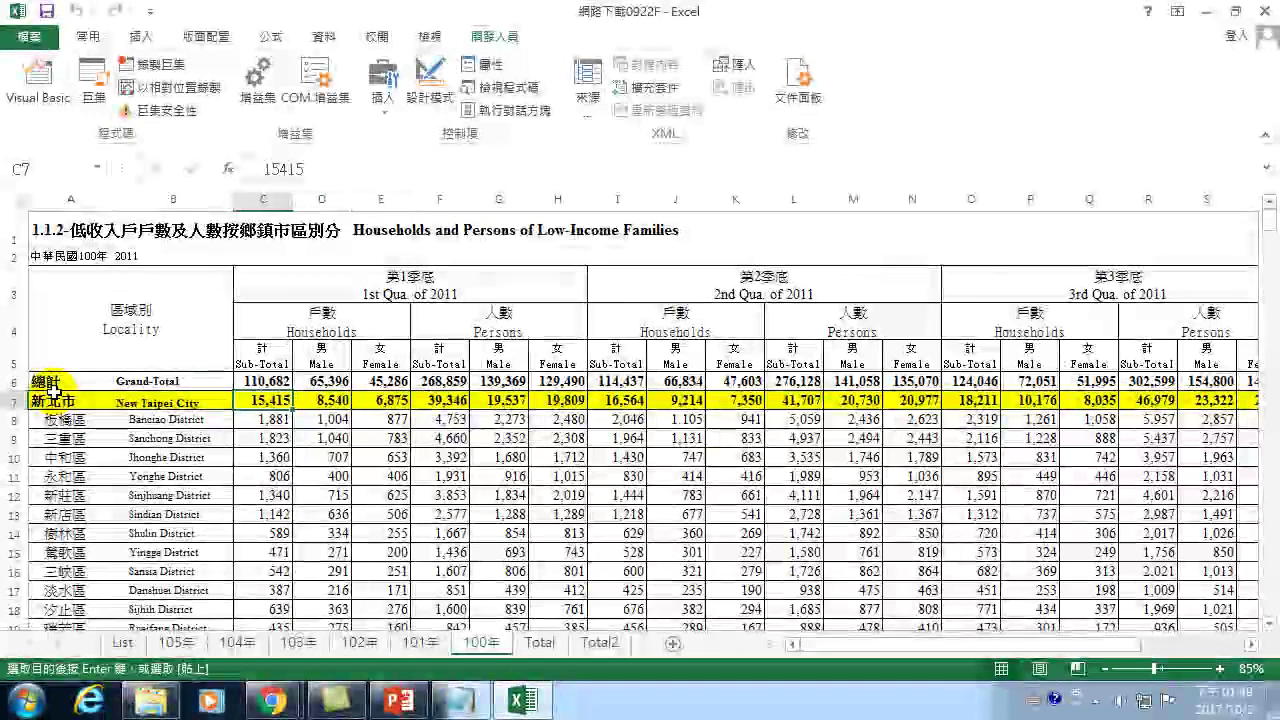
click(58, 398)
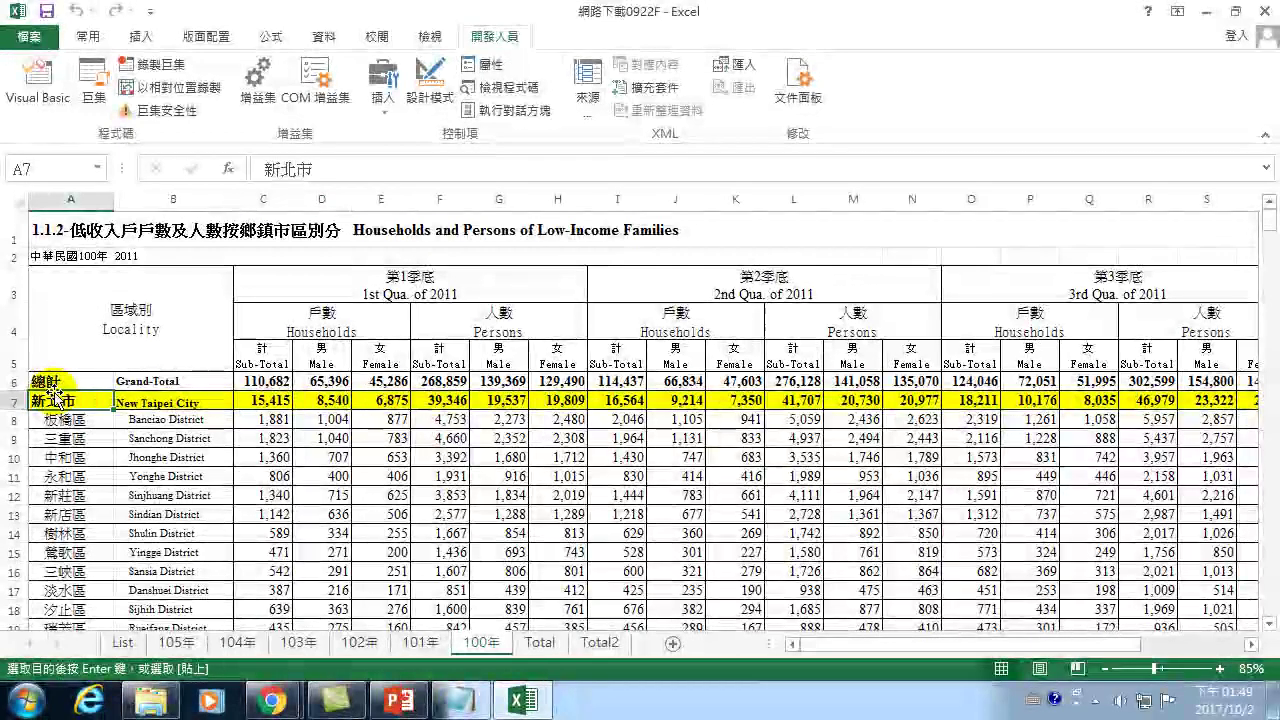
key(Right)
key(Right)
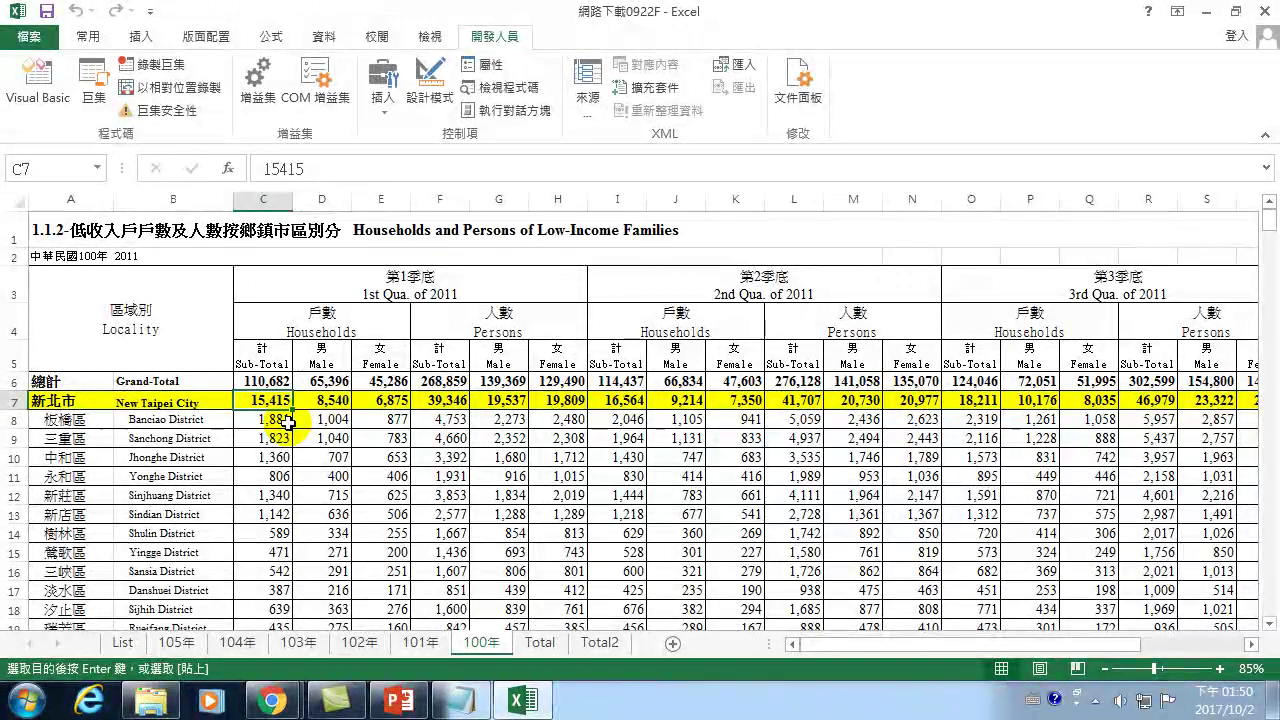
click(613, 400)
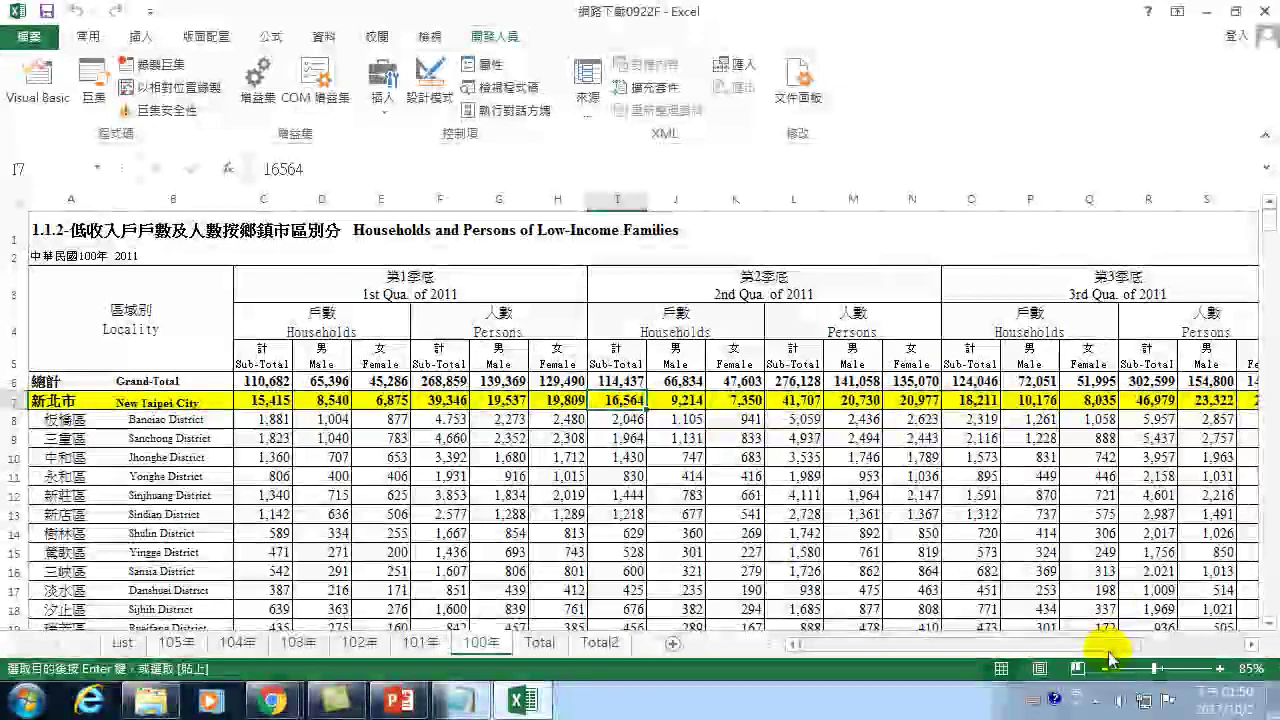
drag(1110, 645, 1145, 645)
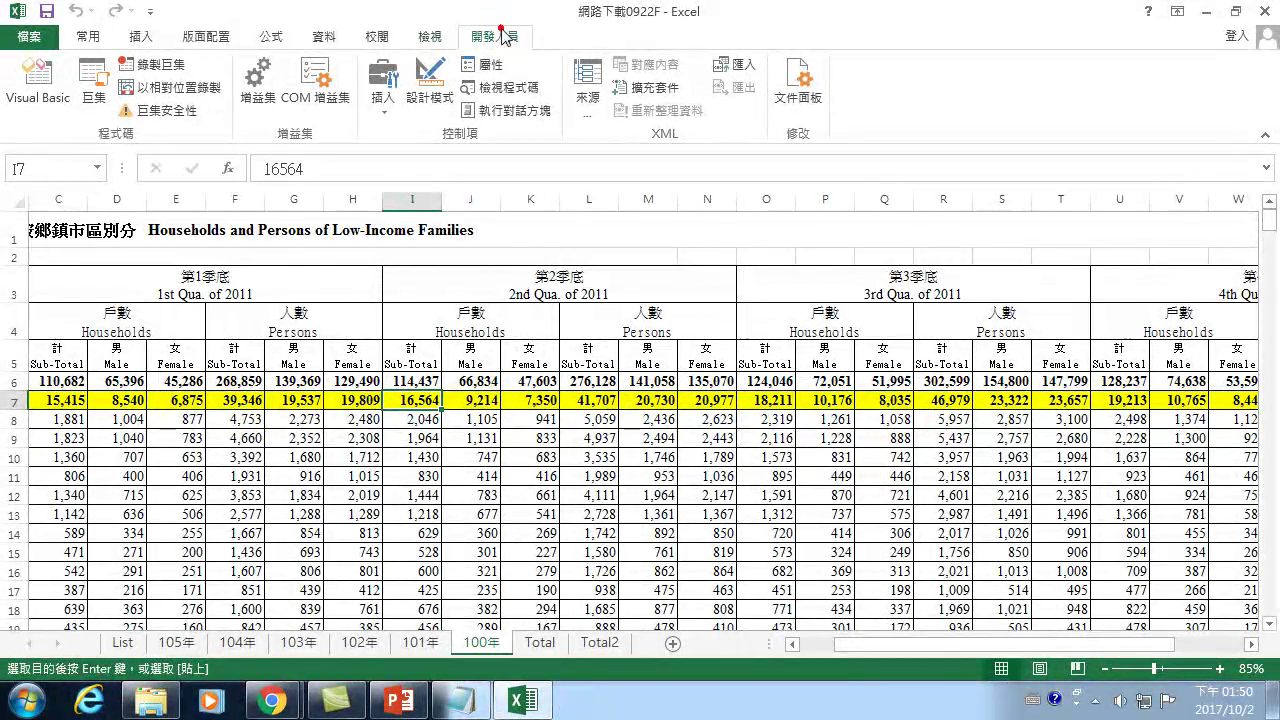
Start the 戶數收集 macro with Step Into so it pauses at its first line
click(94, 86)
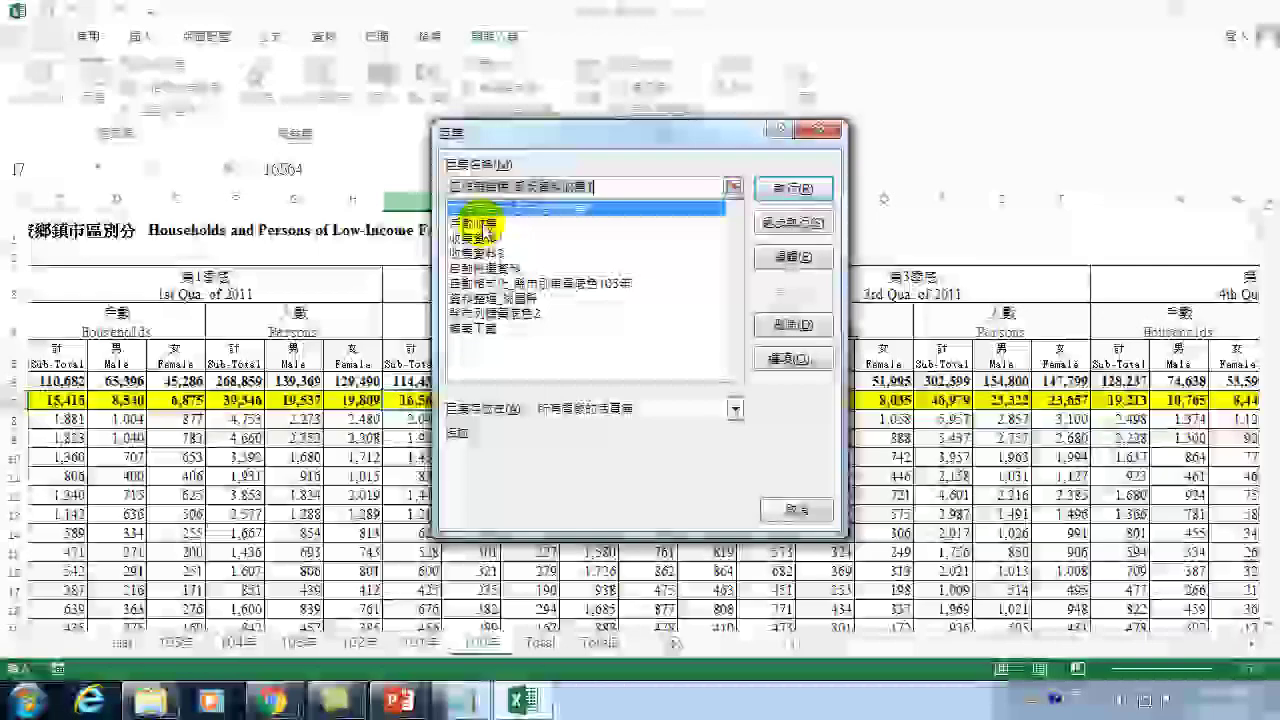
click(478, 223)
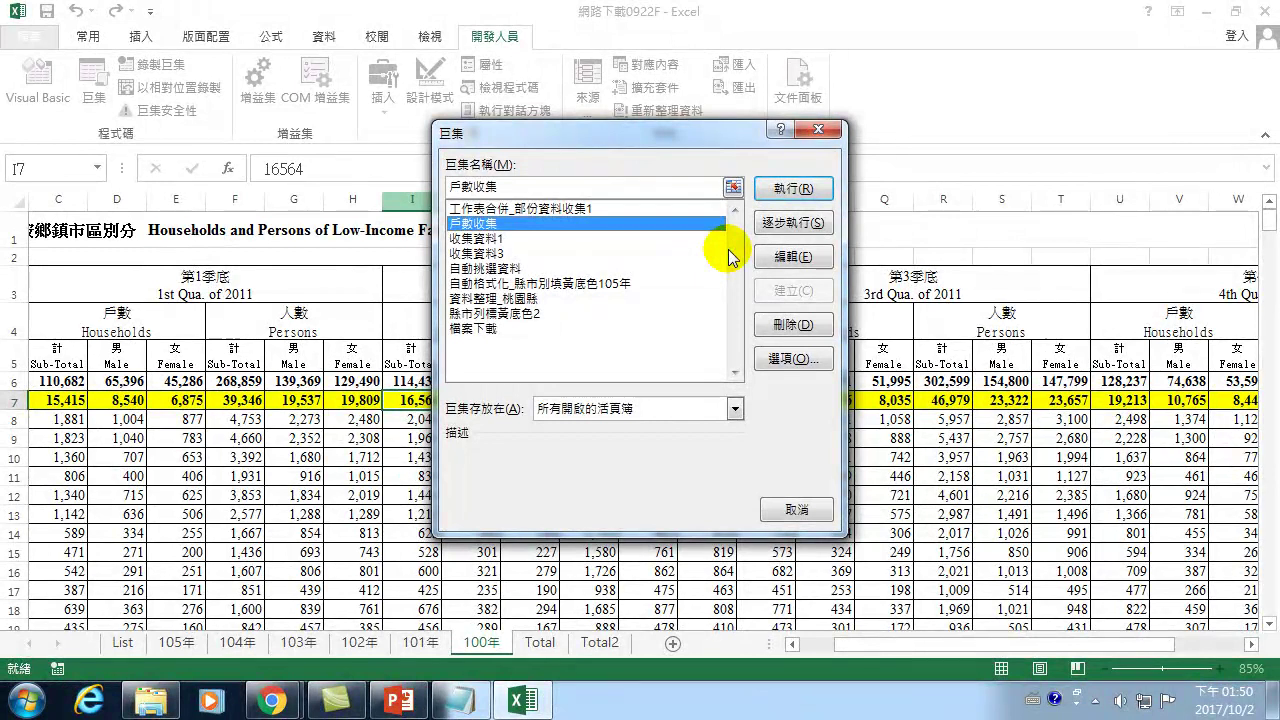
click(800, 221)
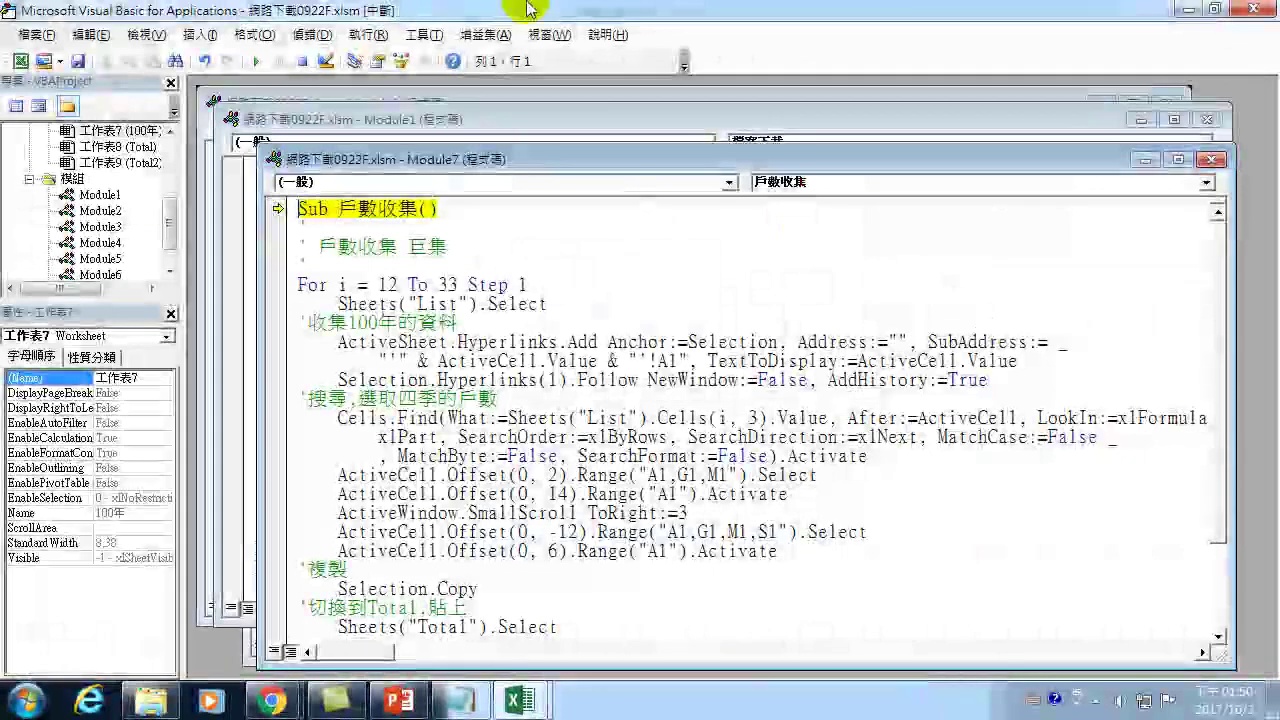
Restore the VBA editor and Excel windows and snap Excel to the left half
double_click(517, 9)
double_click(586, 9)
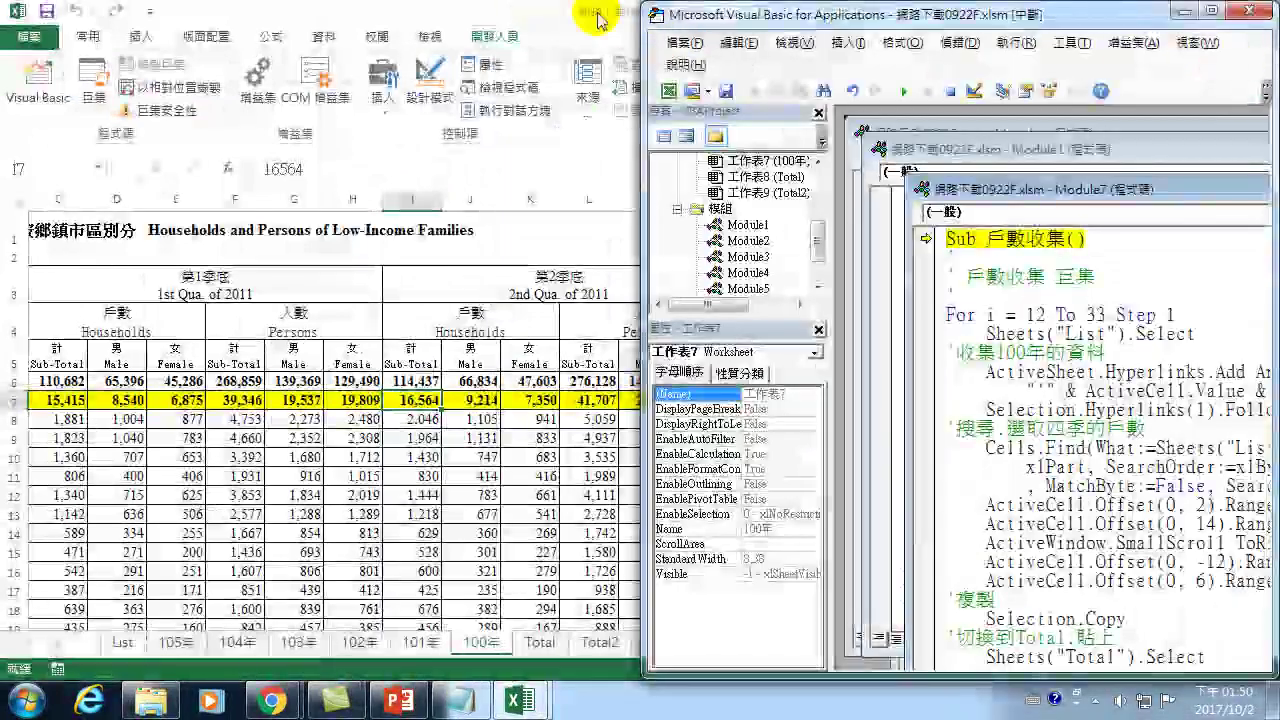
drag(5, 15, 0, 15)
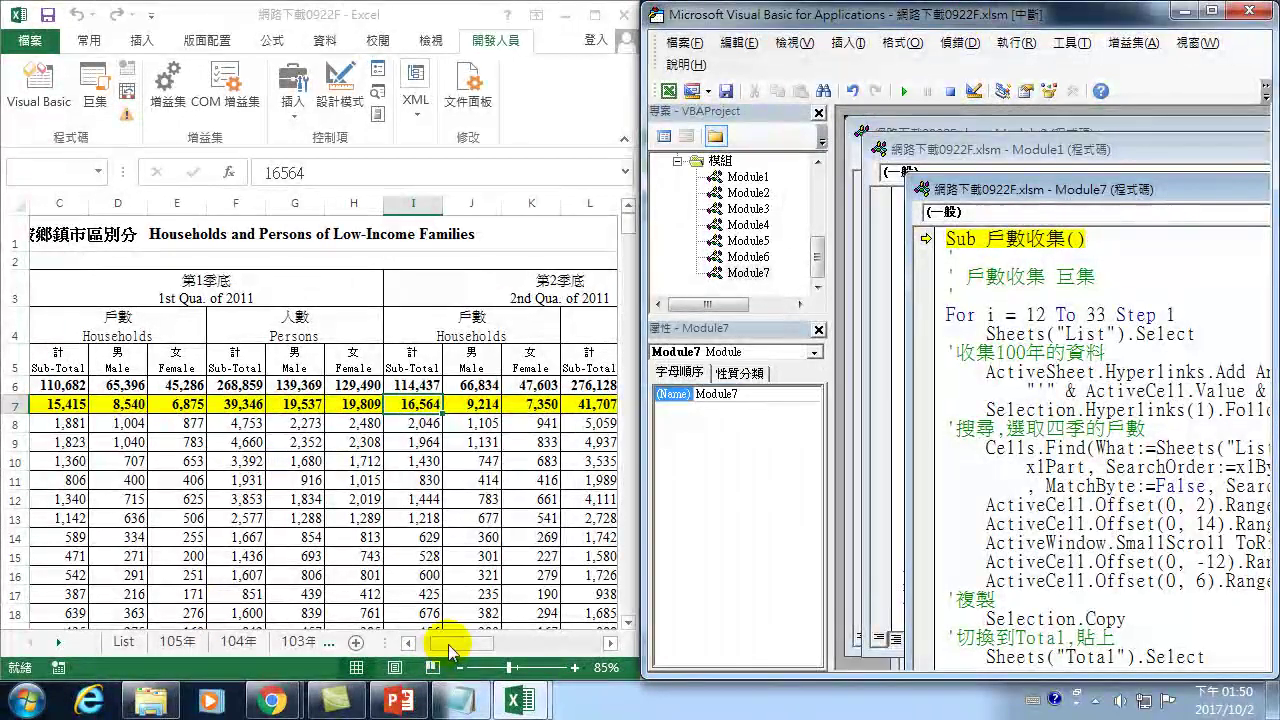
Inspect the 100年 sheet, such as count 400 in D11 and the A1 title, then return to List
click(443, 648)
click(123, 641)
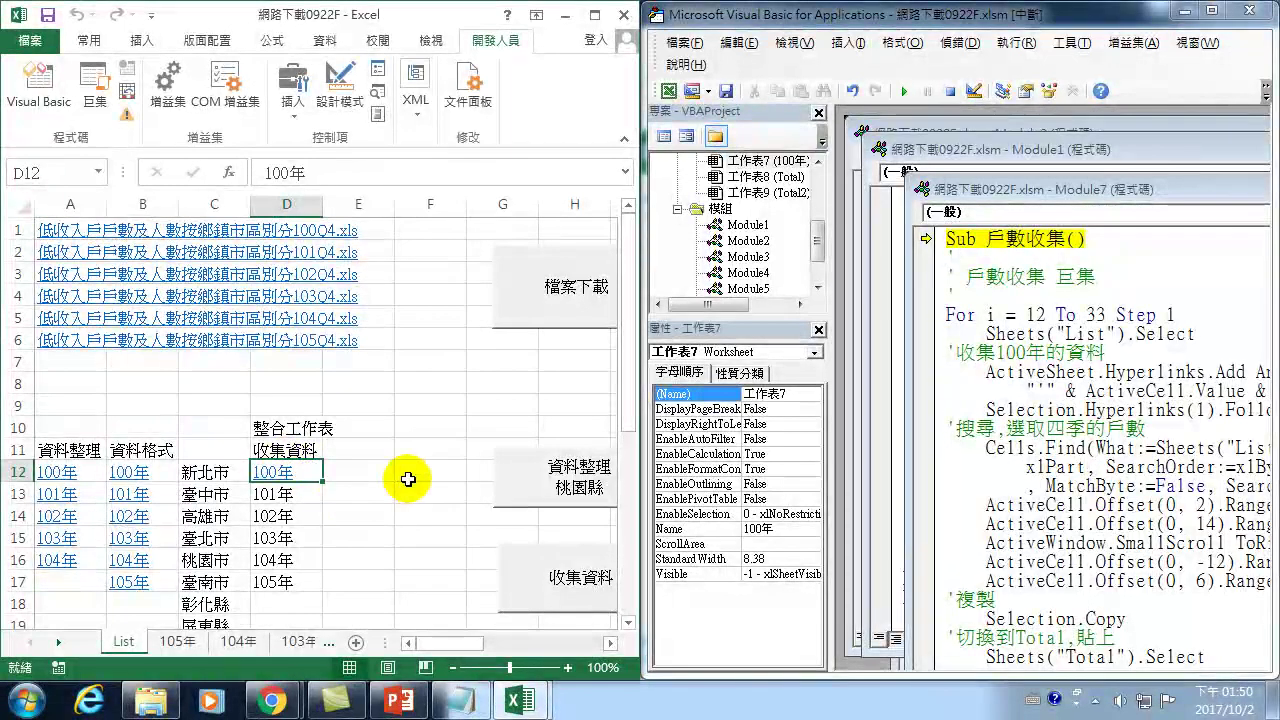
click(57, 643)
click(57, 643)
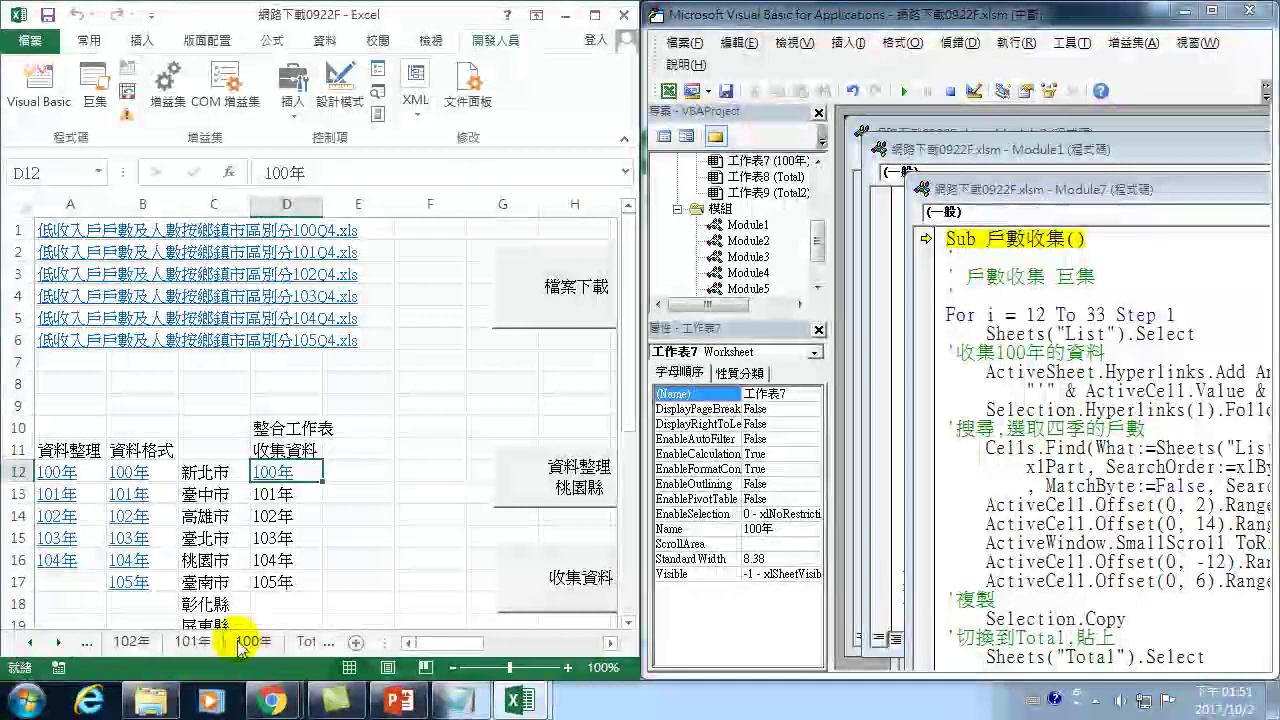
click(253, 641)
click(319, 484)
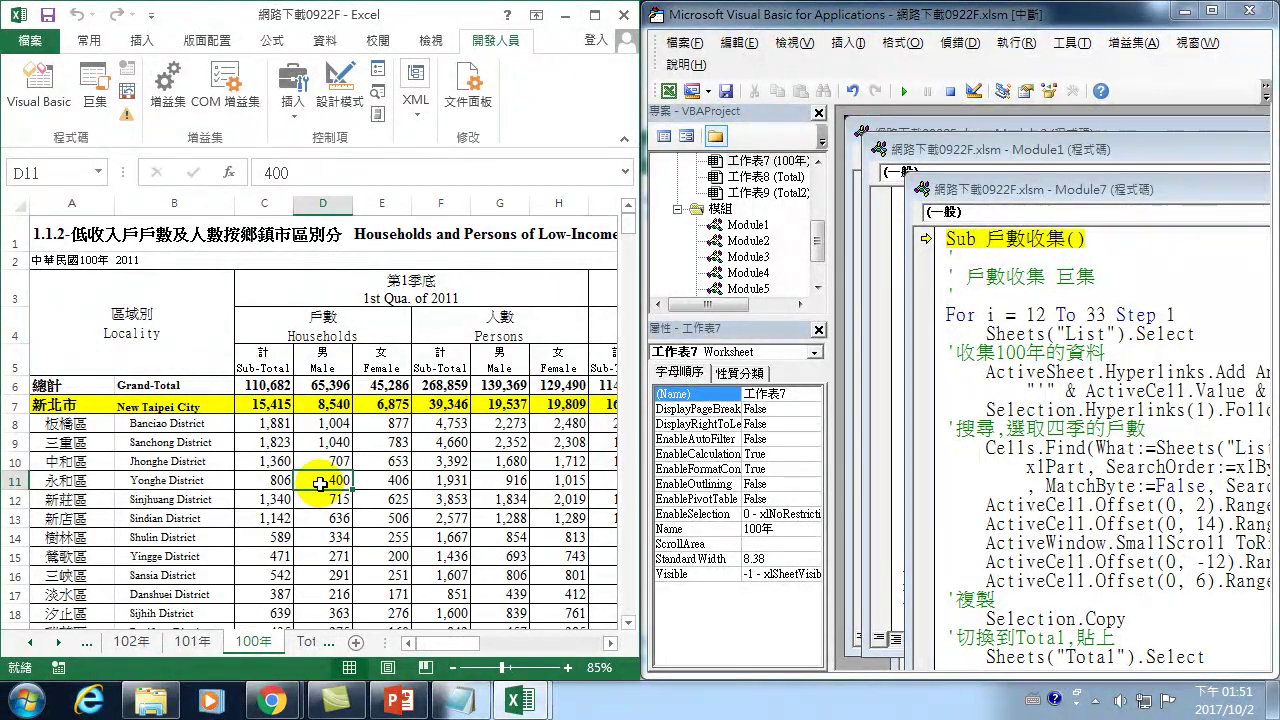
click(48, 236)
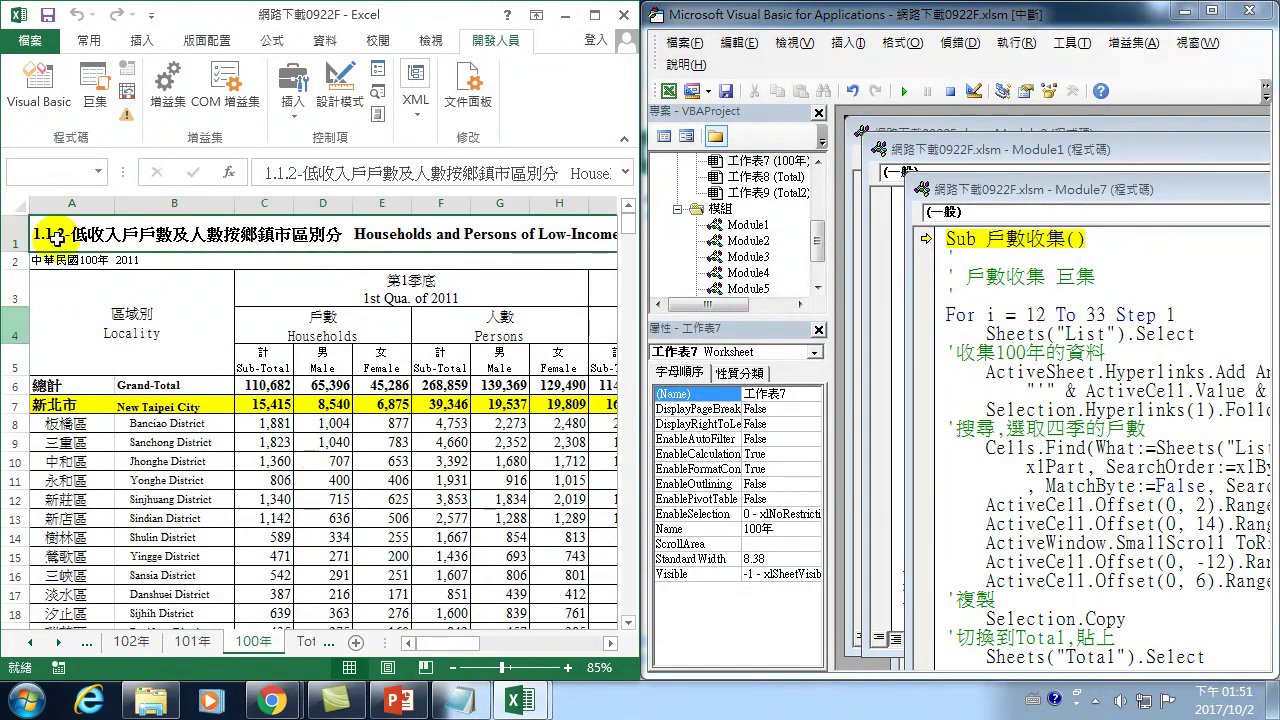
click(29, 643)
click(29, 643)
click(119, 641)
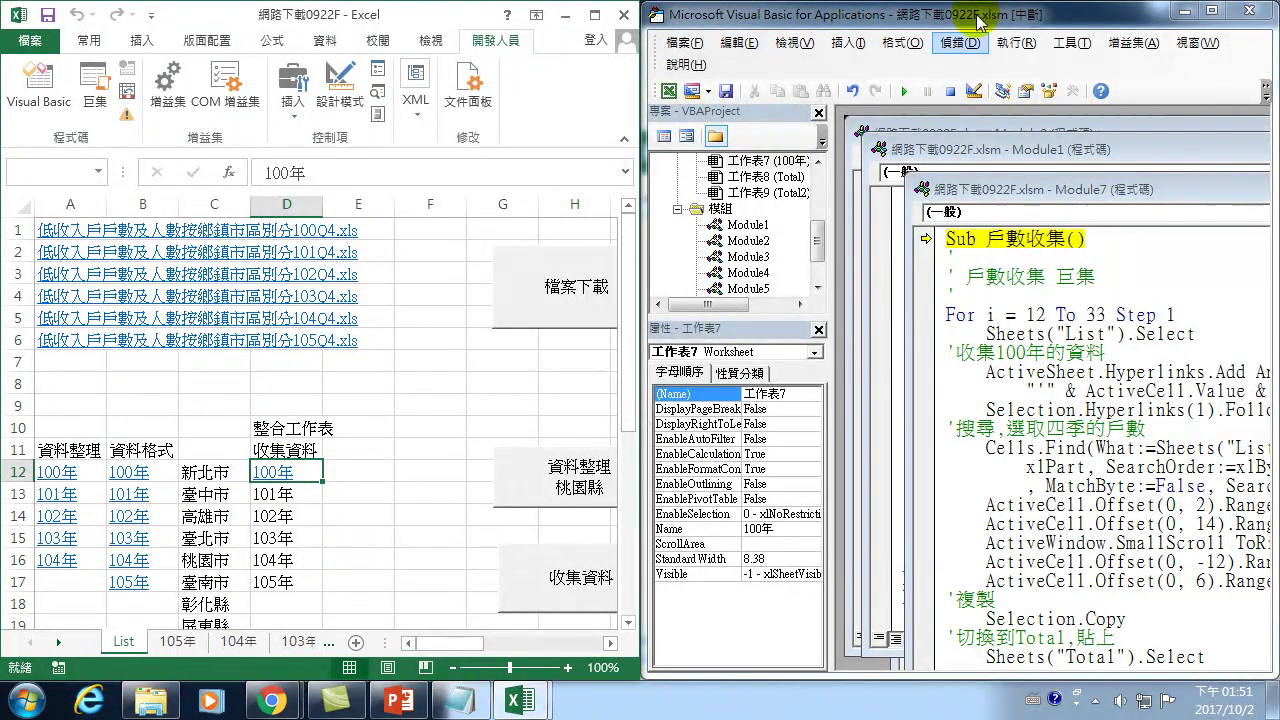
Step the macro line by line past the hyperlink line until it opens the 100年 sheet
click(1072, 238)
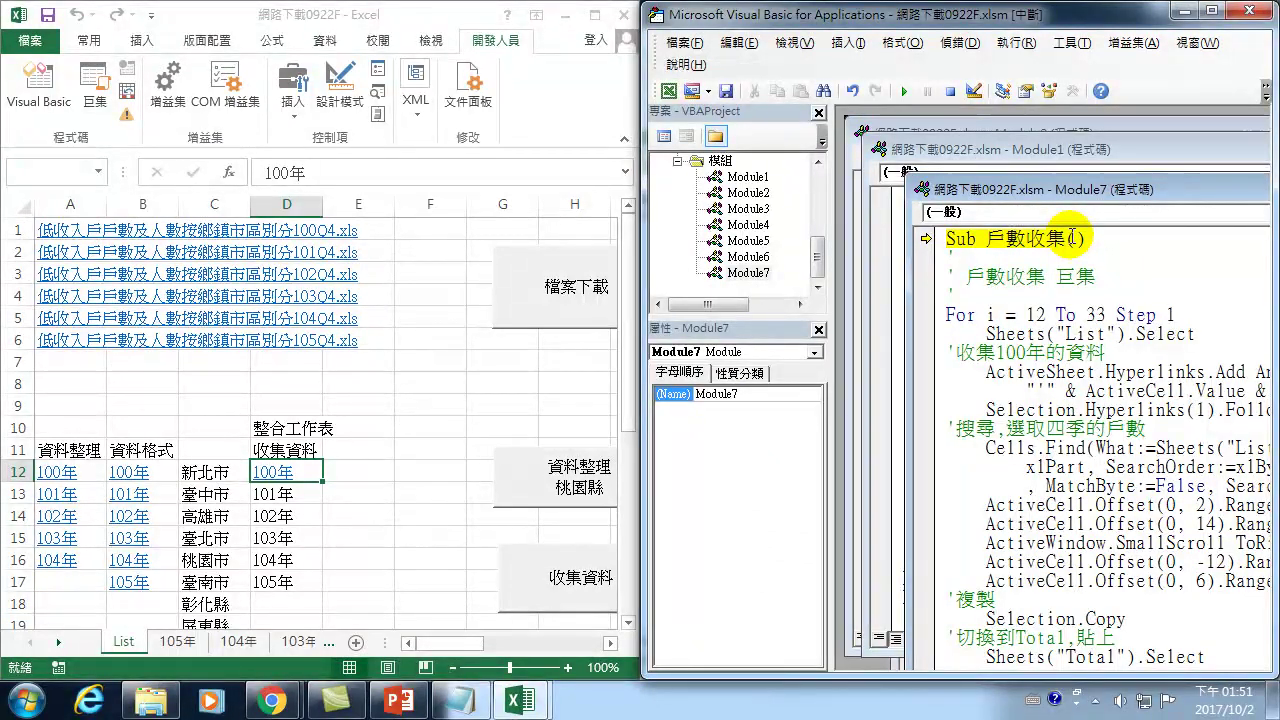
key(F8)
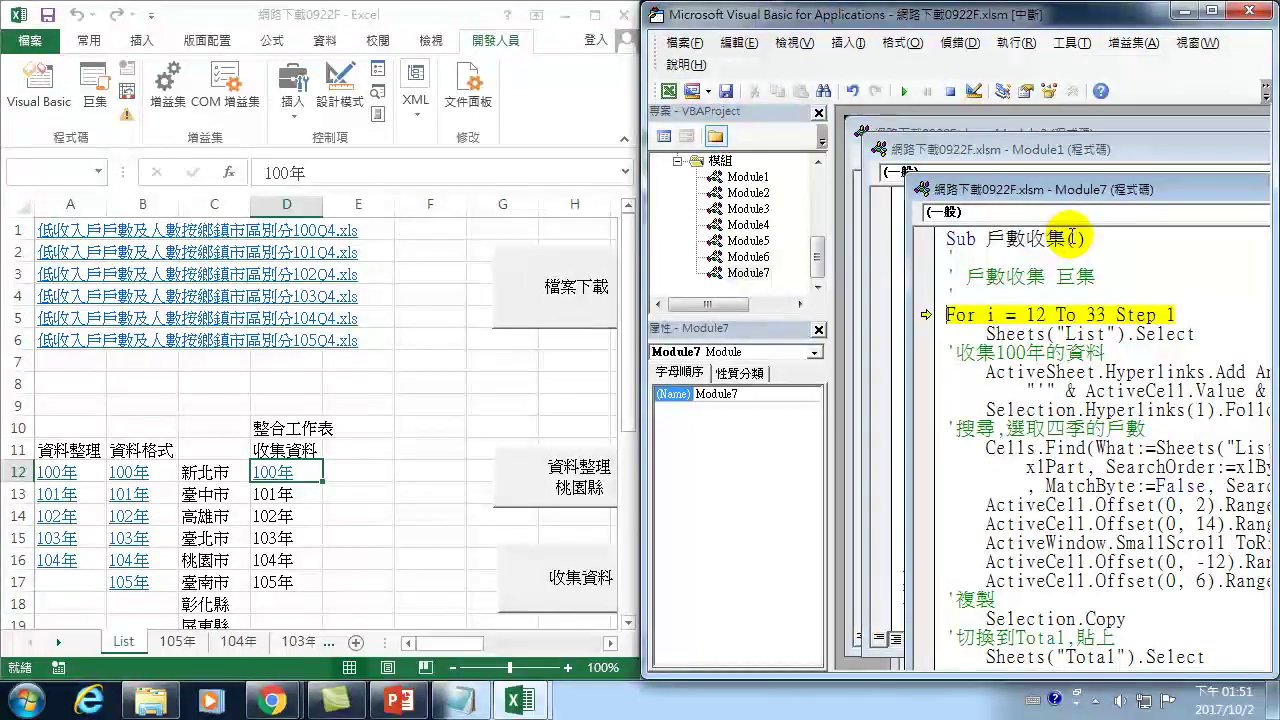
key(F8)
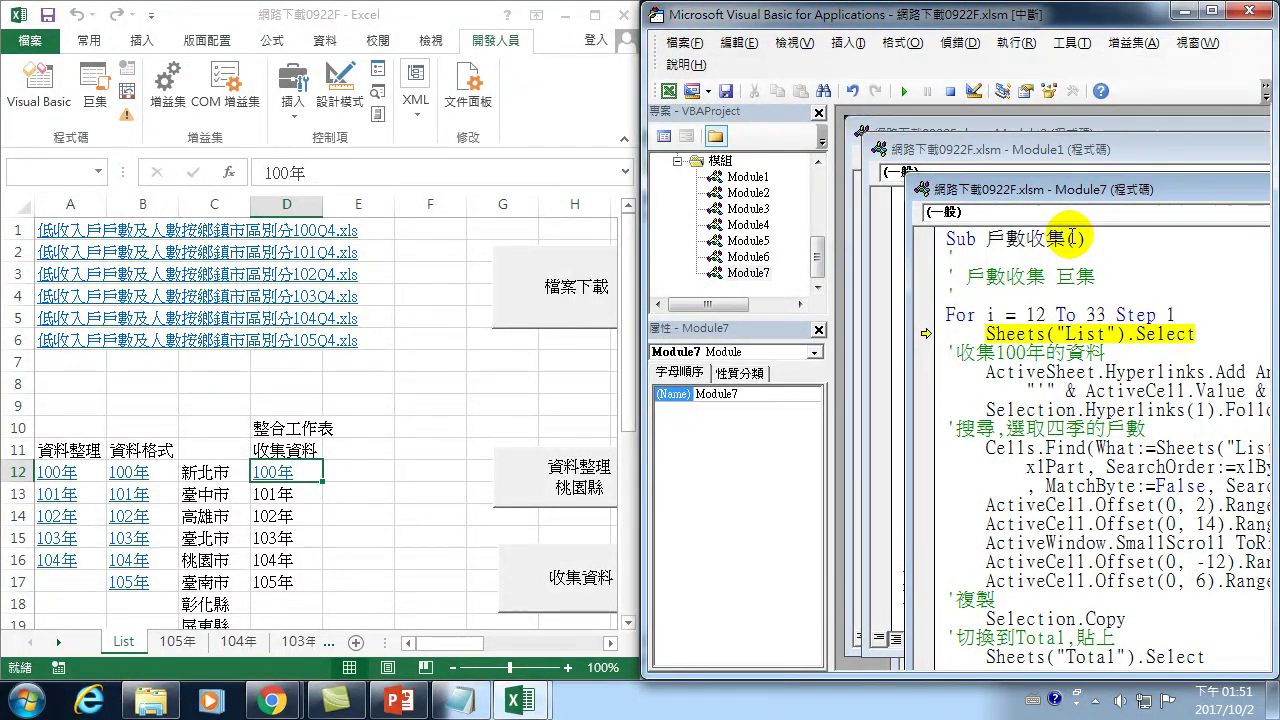
key(F8)
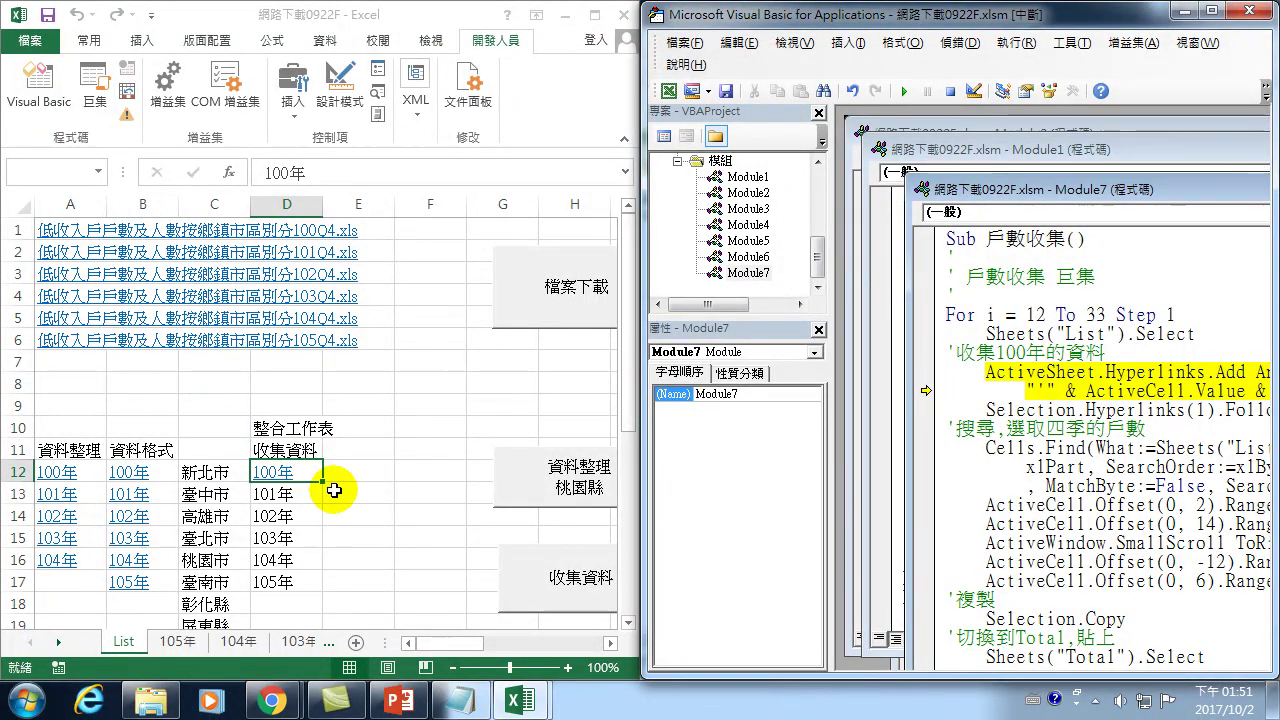
key(F8)
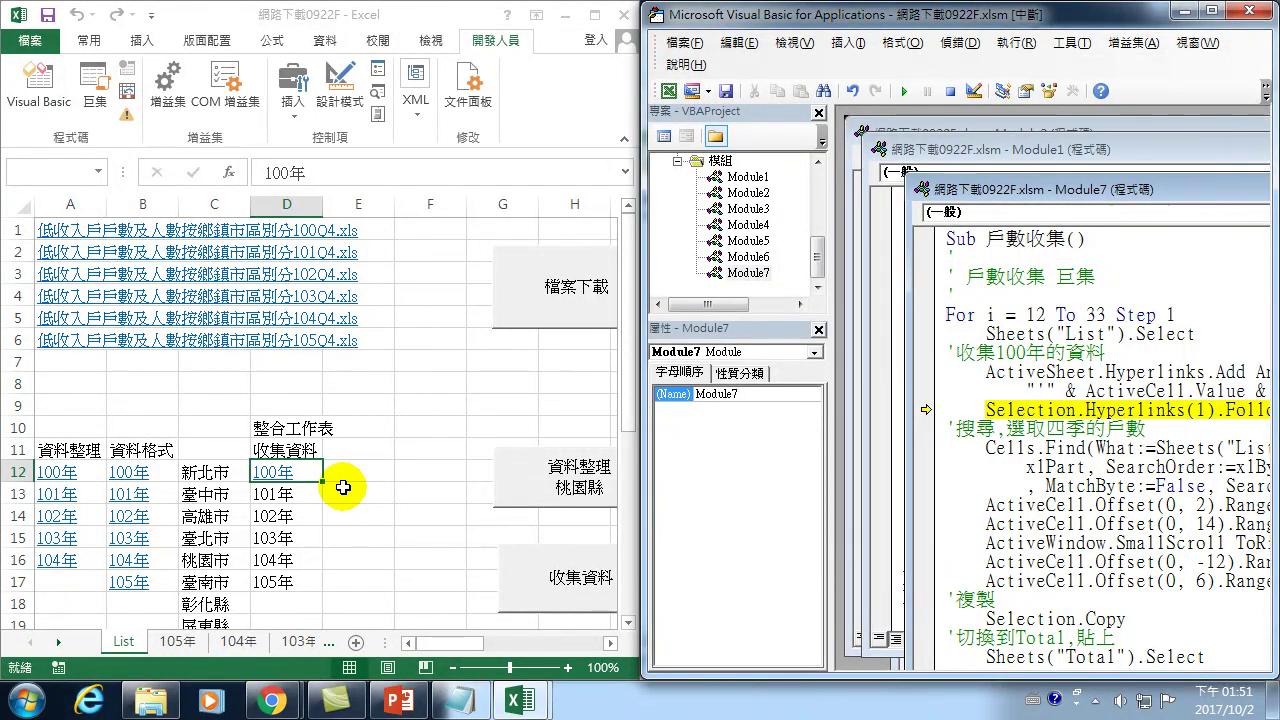
key(F8)
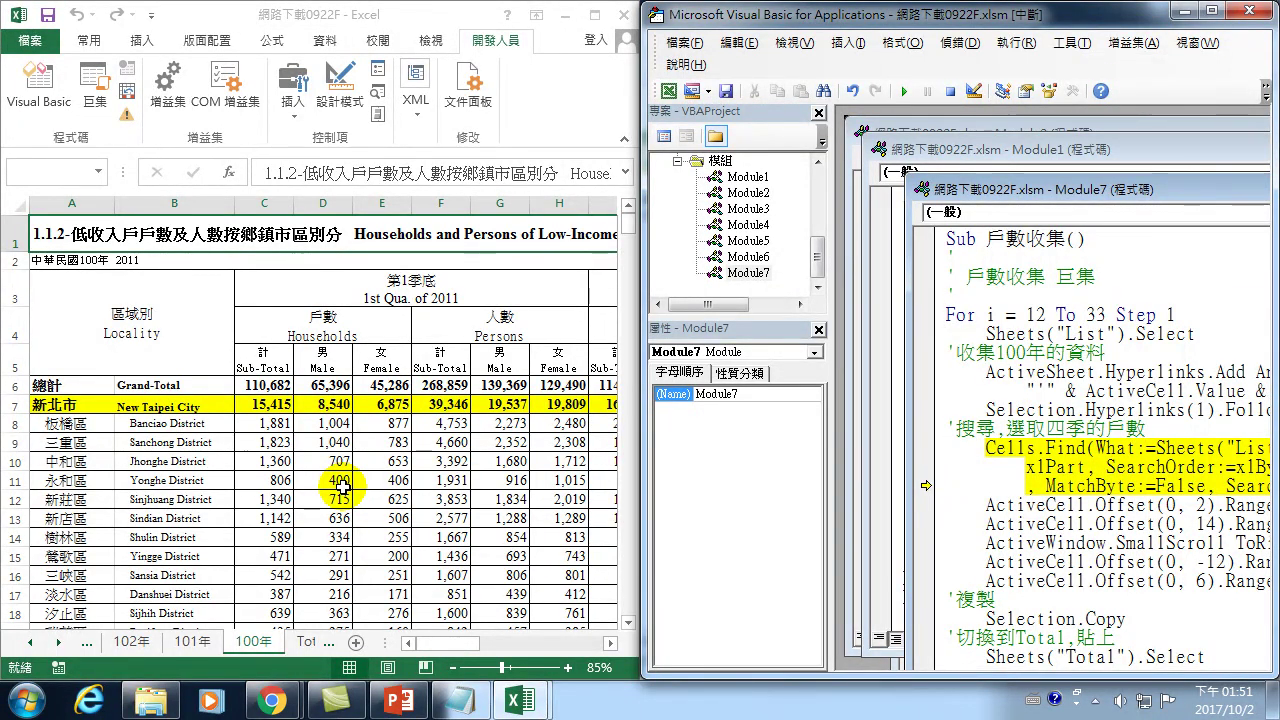
Step on to find 新北市 and select its first-quarter cells, then maximize the editor
click(1208, 425)
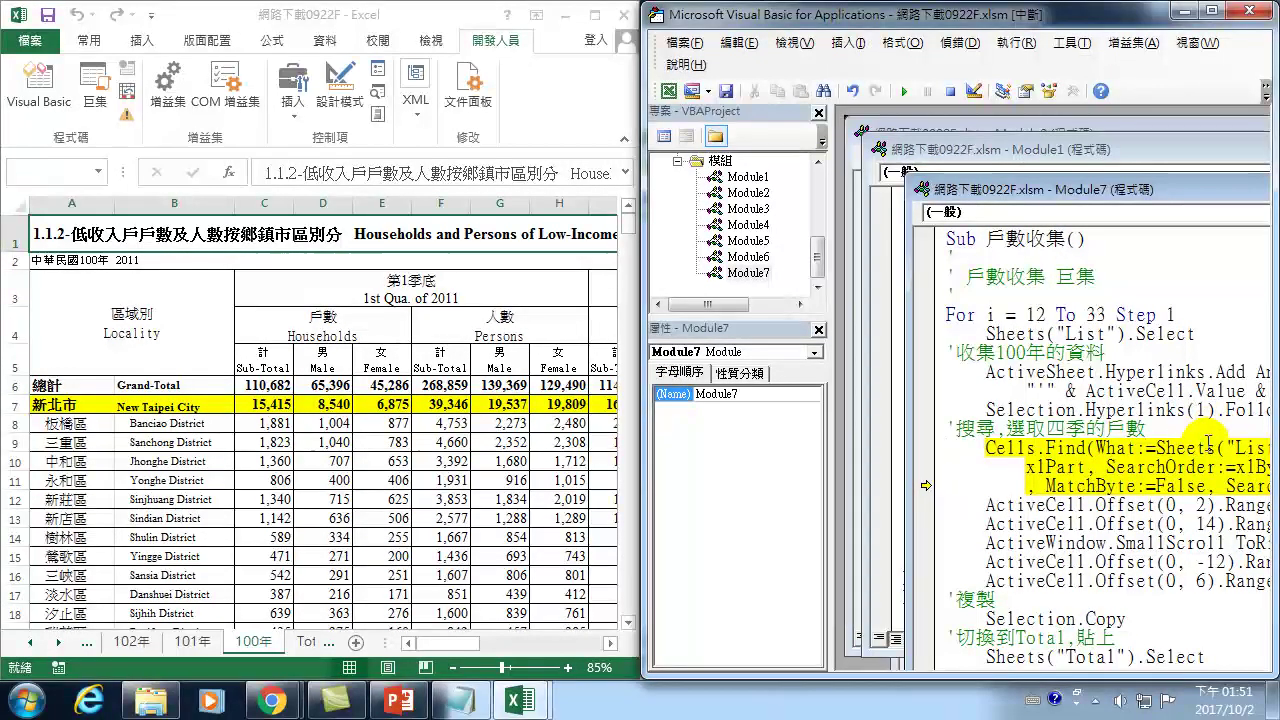
key(F8)
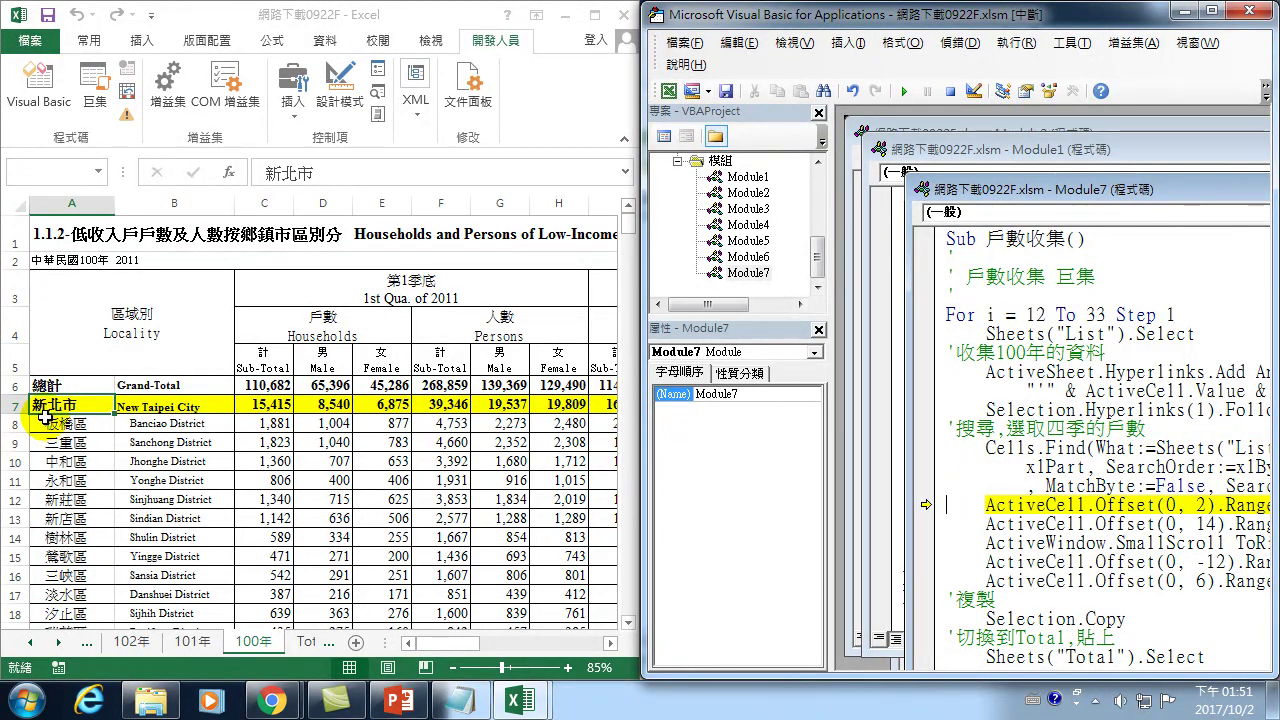
key(F8)
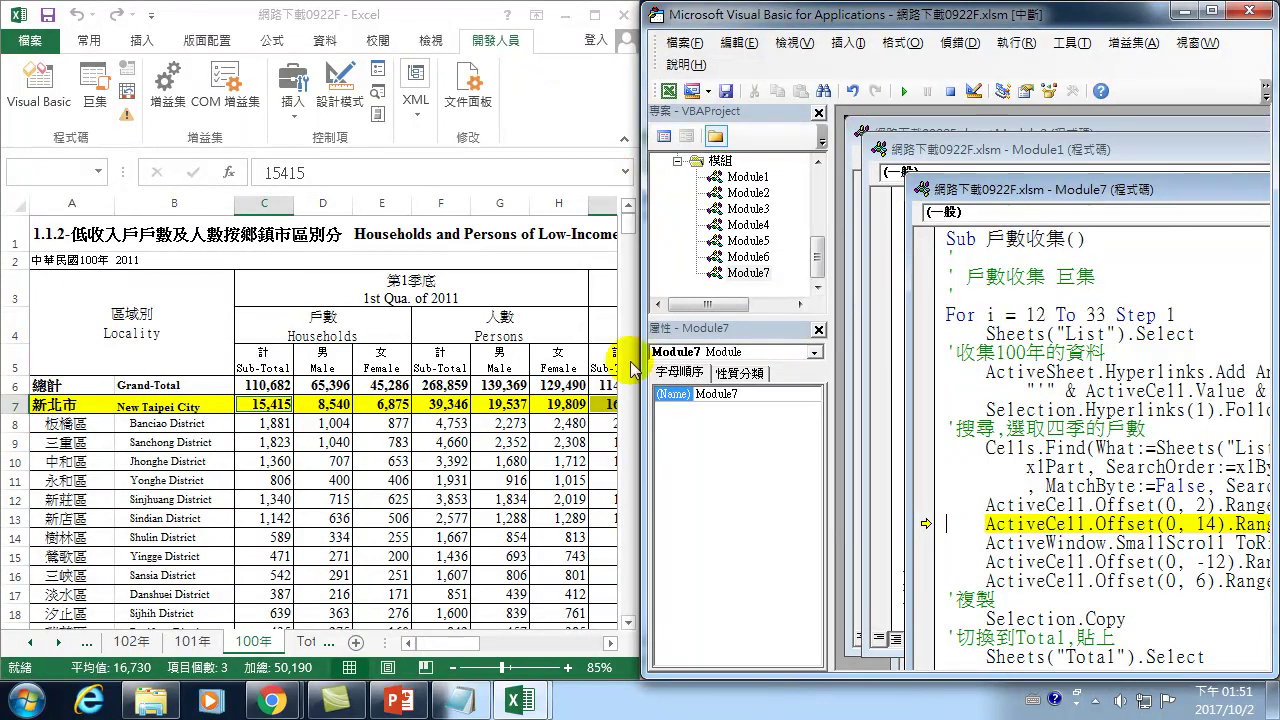
click(985, 513)
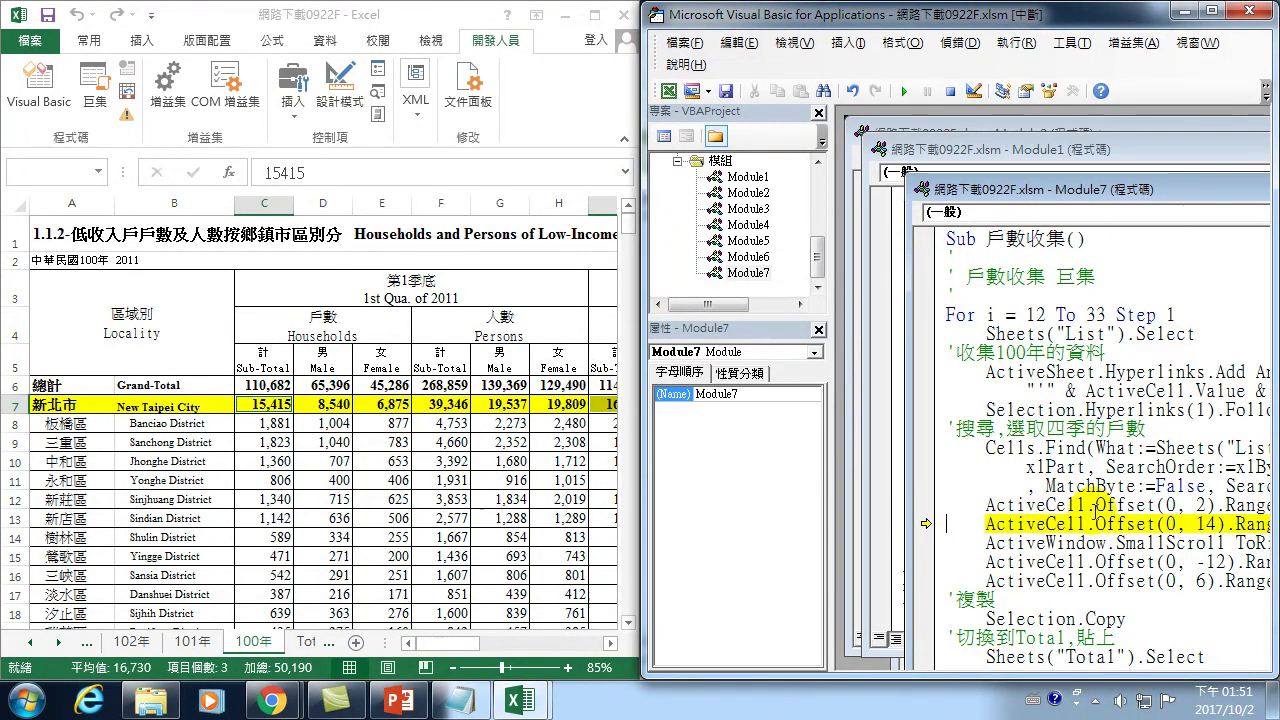
click(1213, 11)
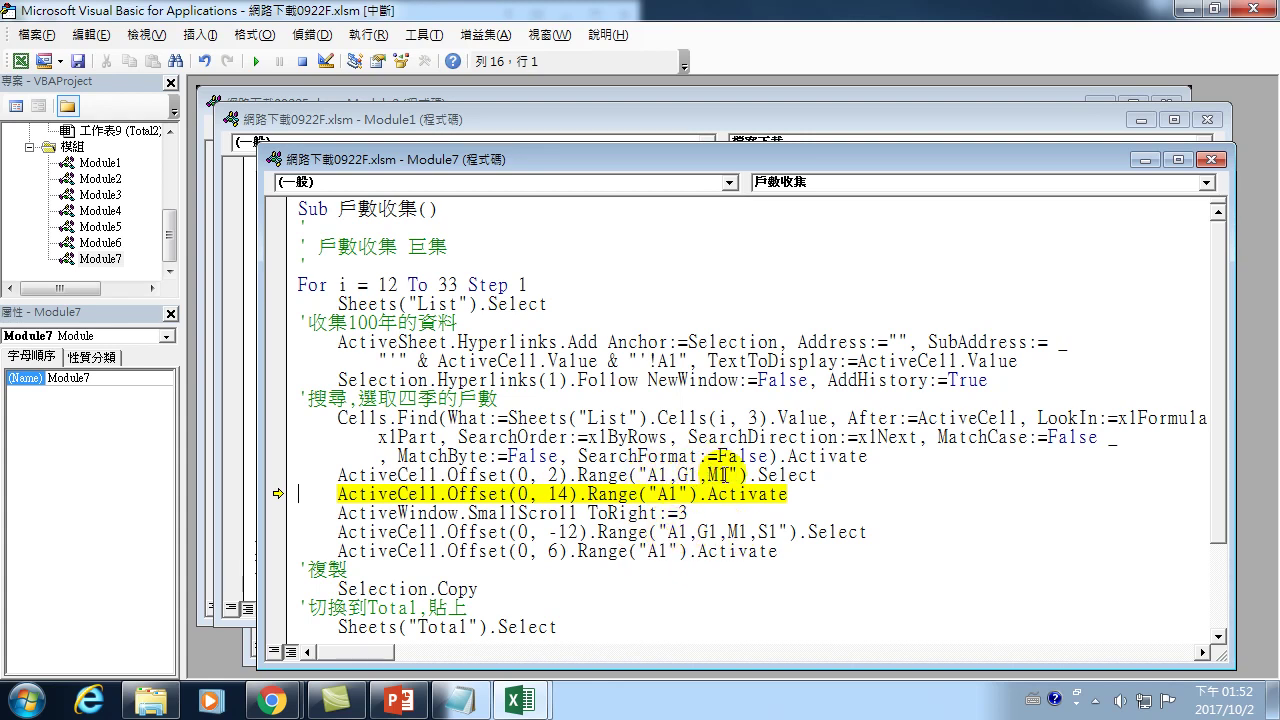
Extend the range to A1,G1,M1,S1 and comment out the next four lines with apostrophes
click(724, 474)
text(,S1)
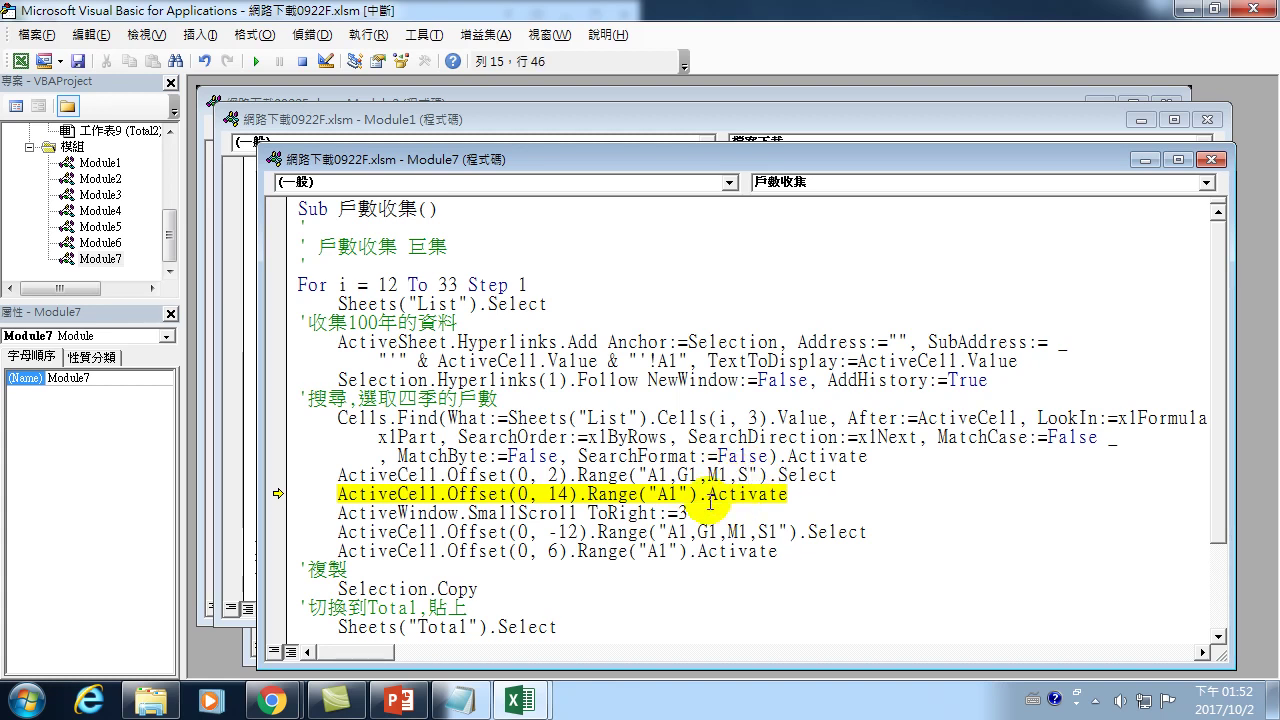
click(297, 494)
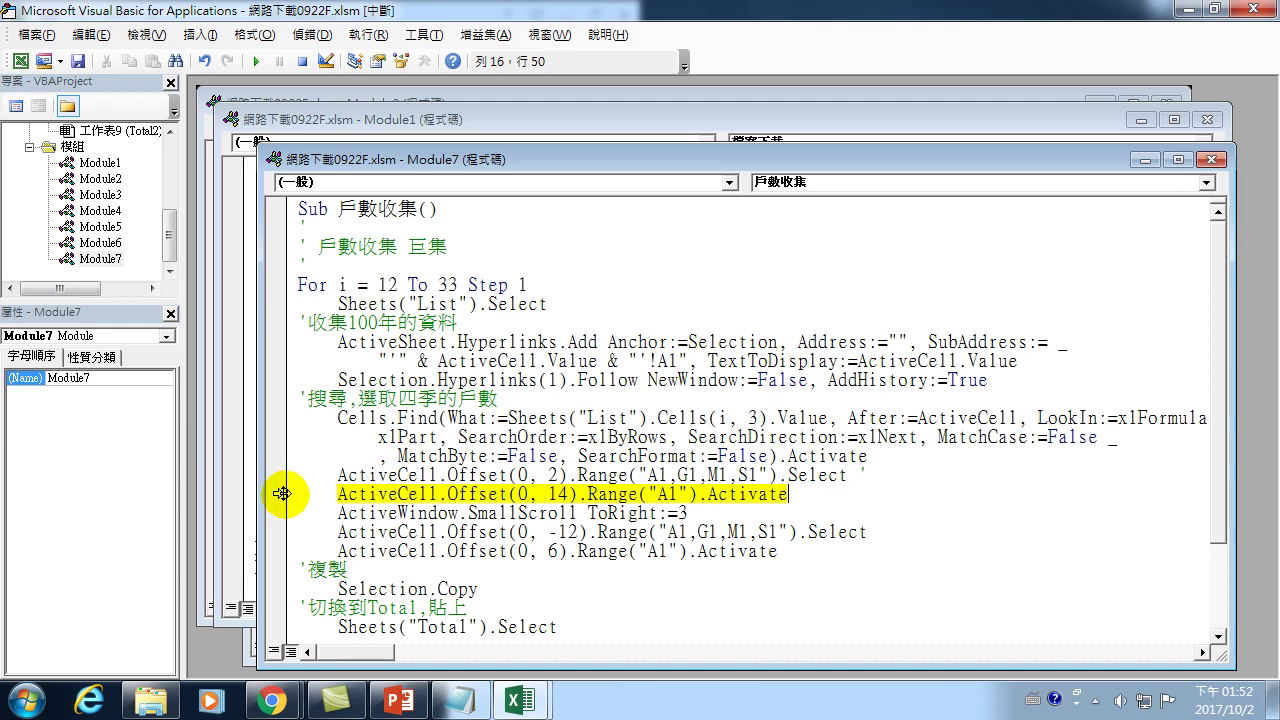
key(End)
key(BackSpace)
text(')
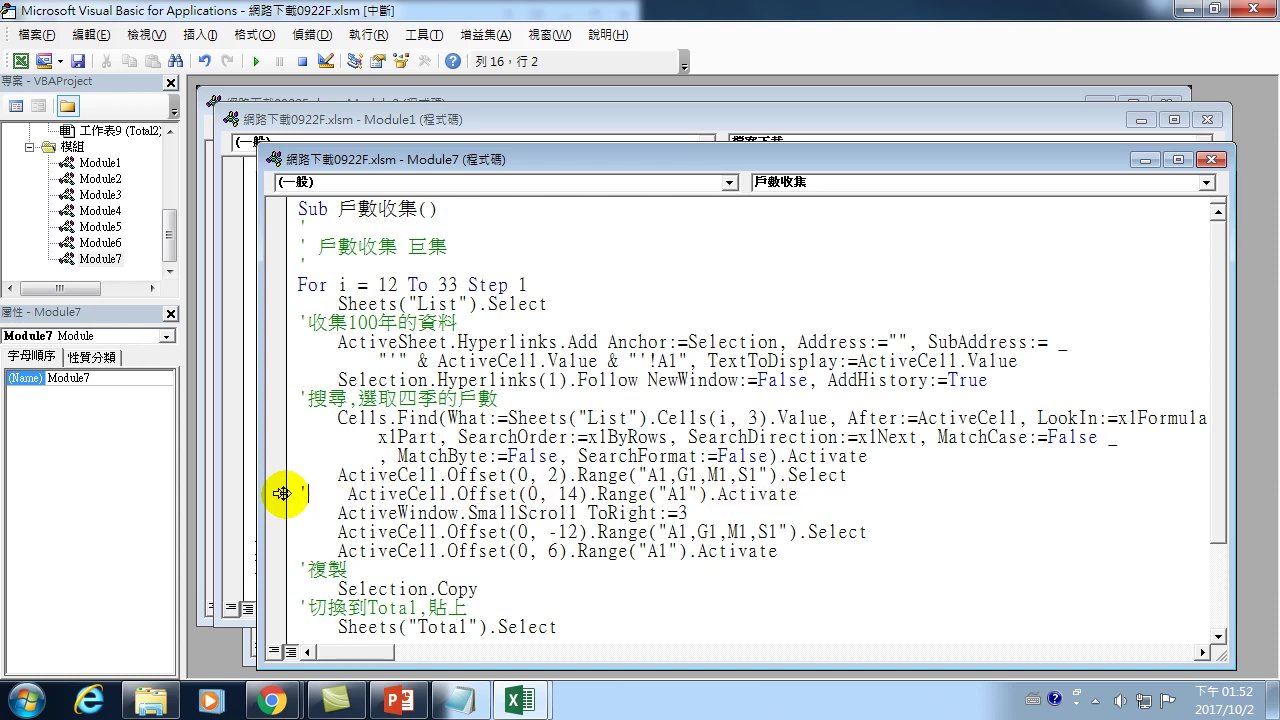
click(290, 510)
text(')
key(Down)
text(')
key(Down)
text(')
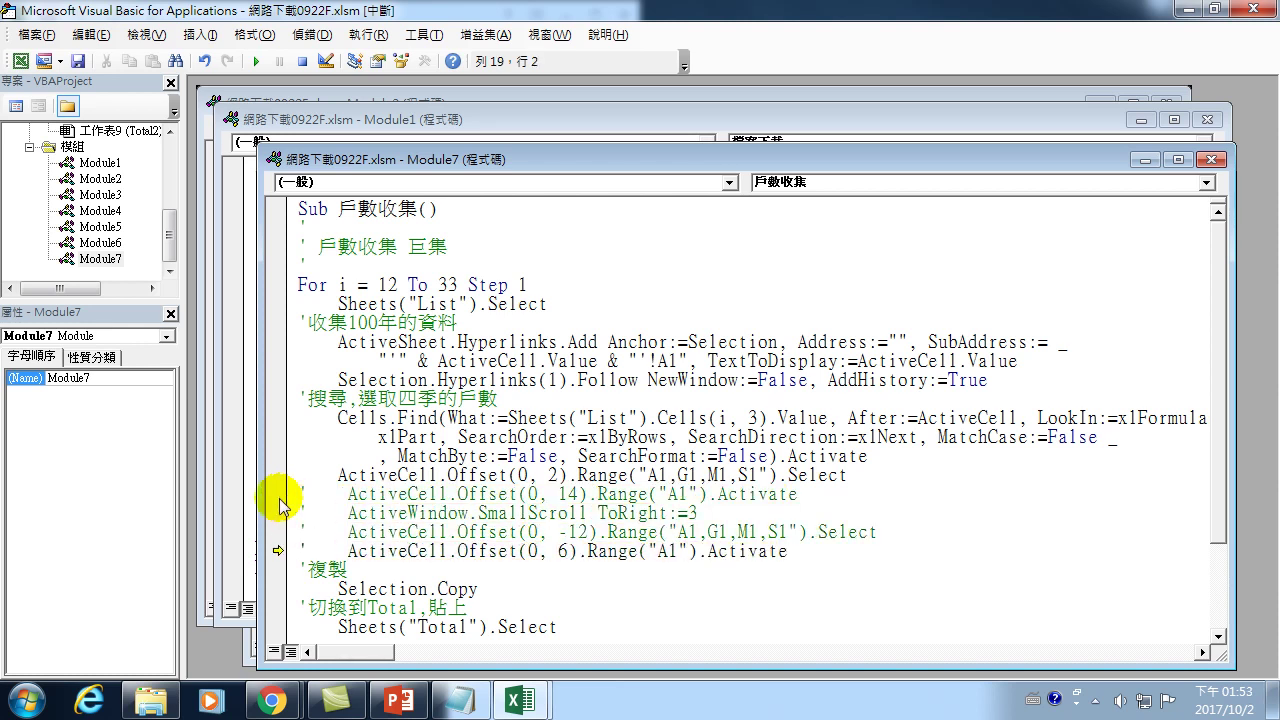
click(398, 475)
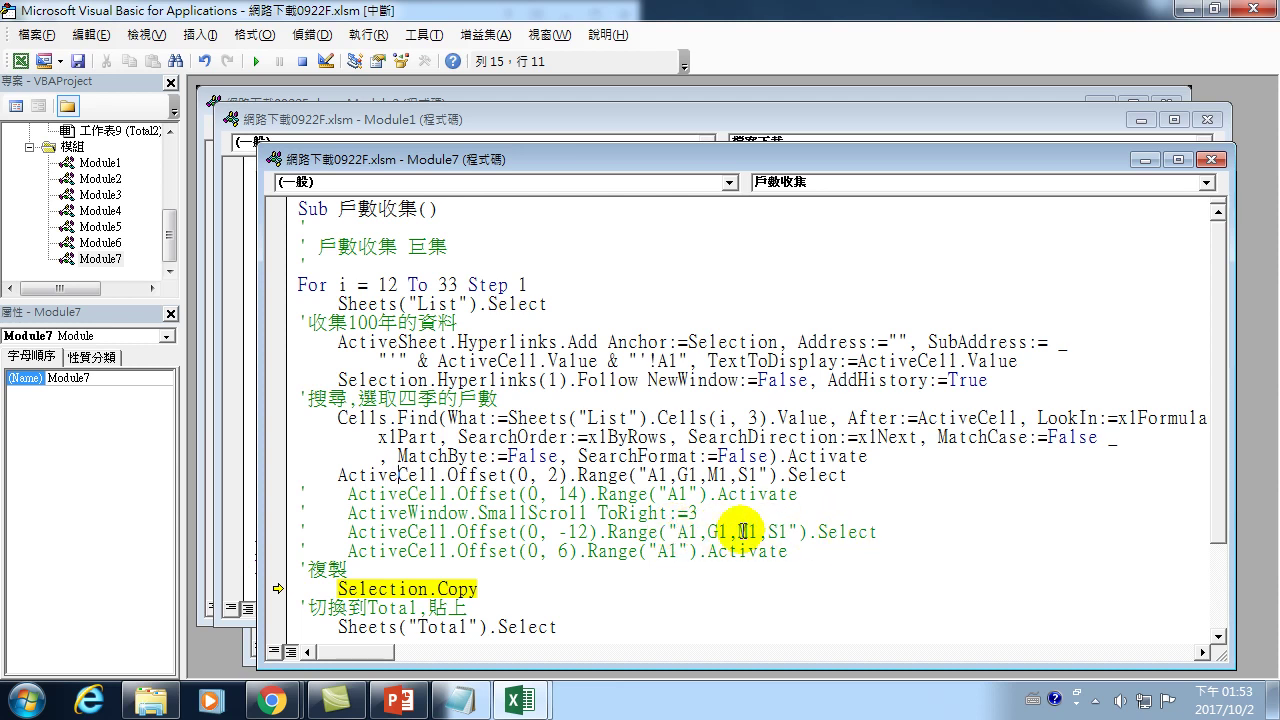
Close the VBA editor, stop the paused macro, and show the Total sheet in maximized Excel
click(1258, 9)
click(566, 424)
click(604, 10)
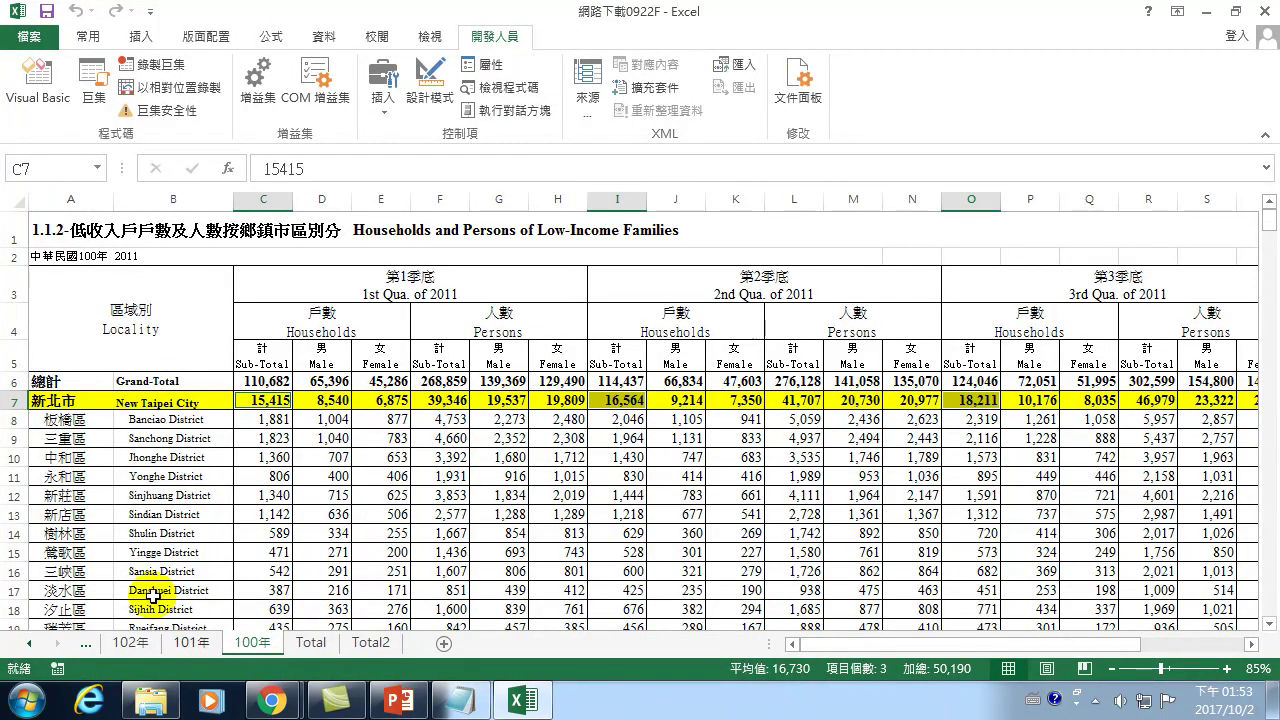
key(ctrl+Home)
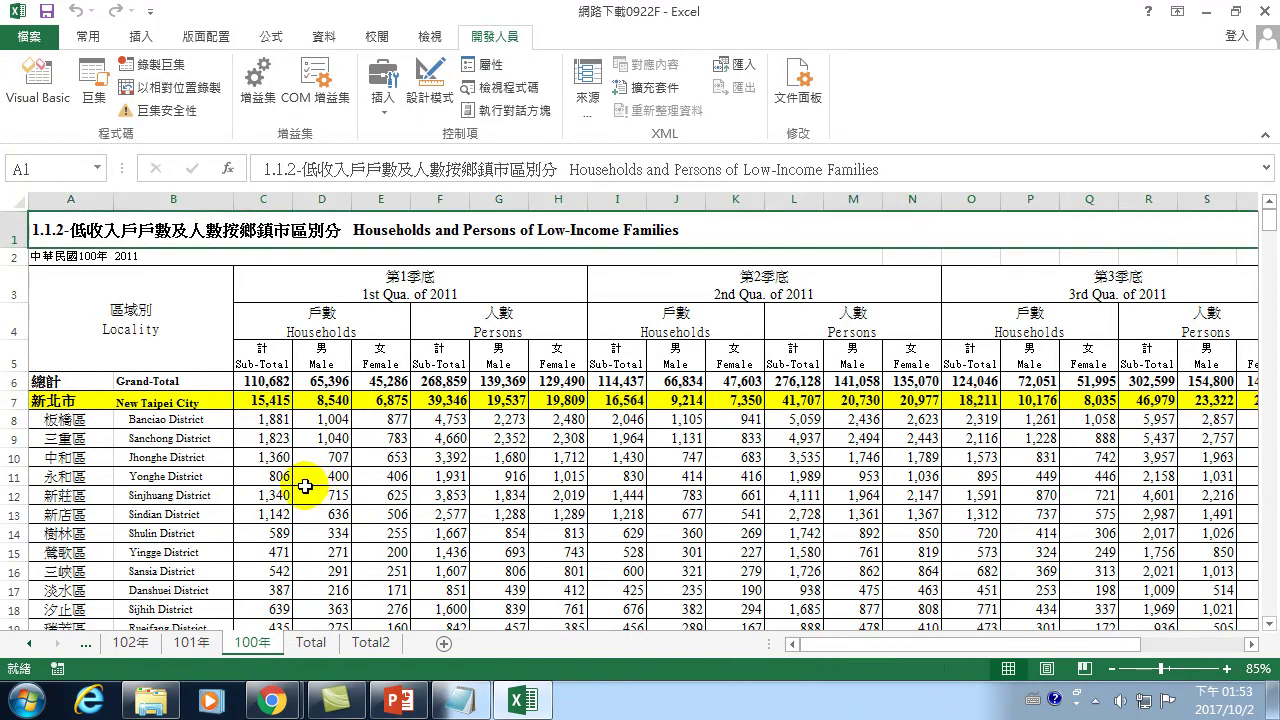
click(30, 643)
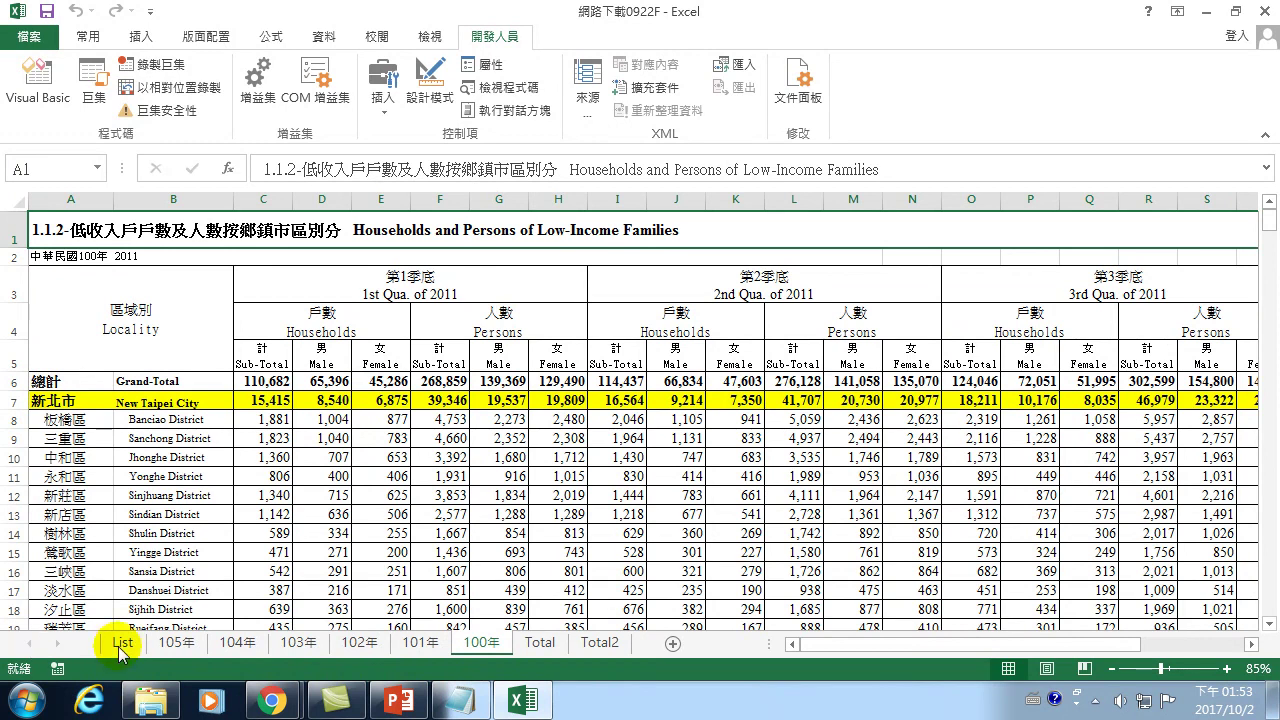
click(120, 643)
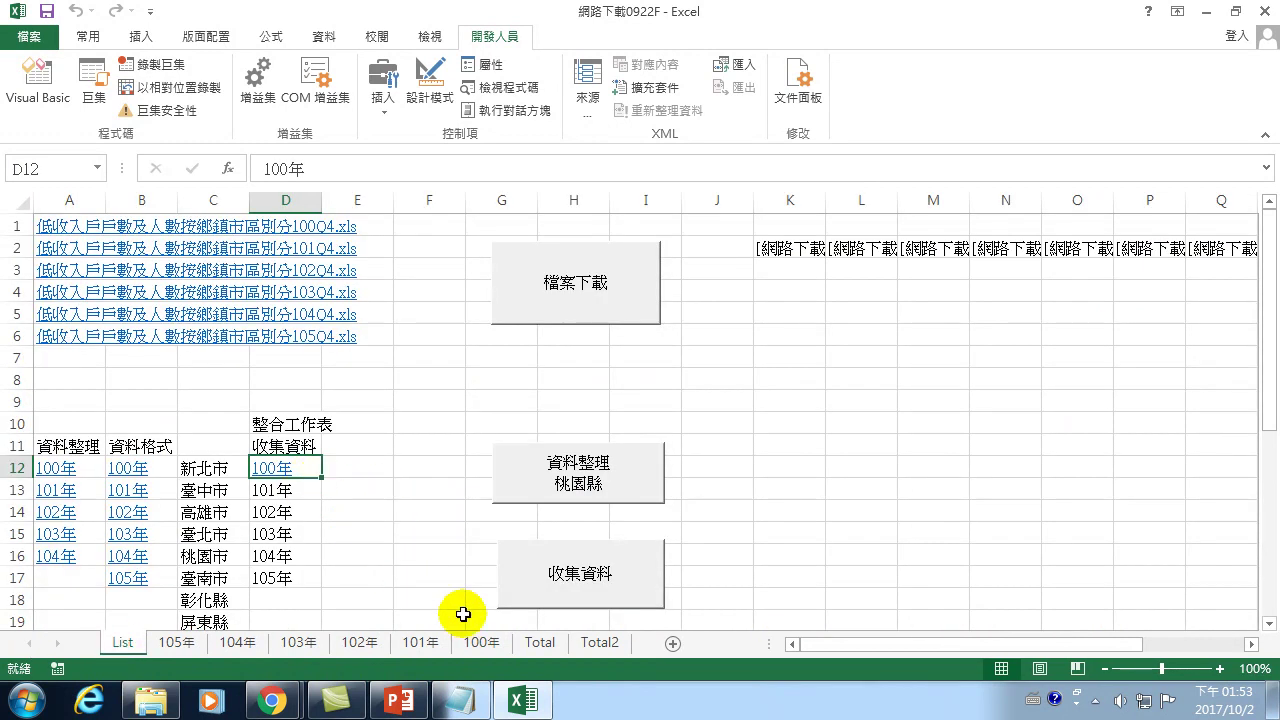
click(545, 642)
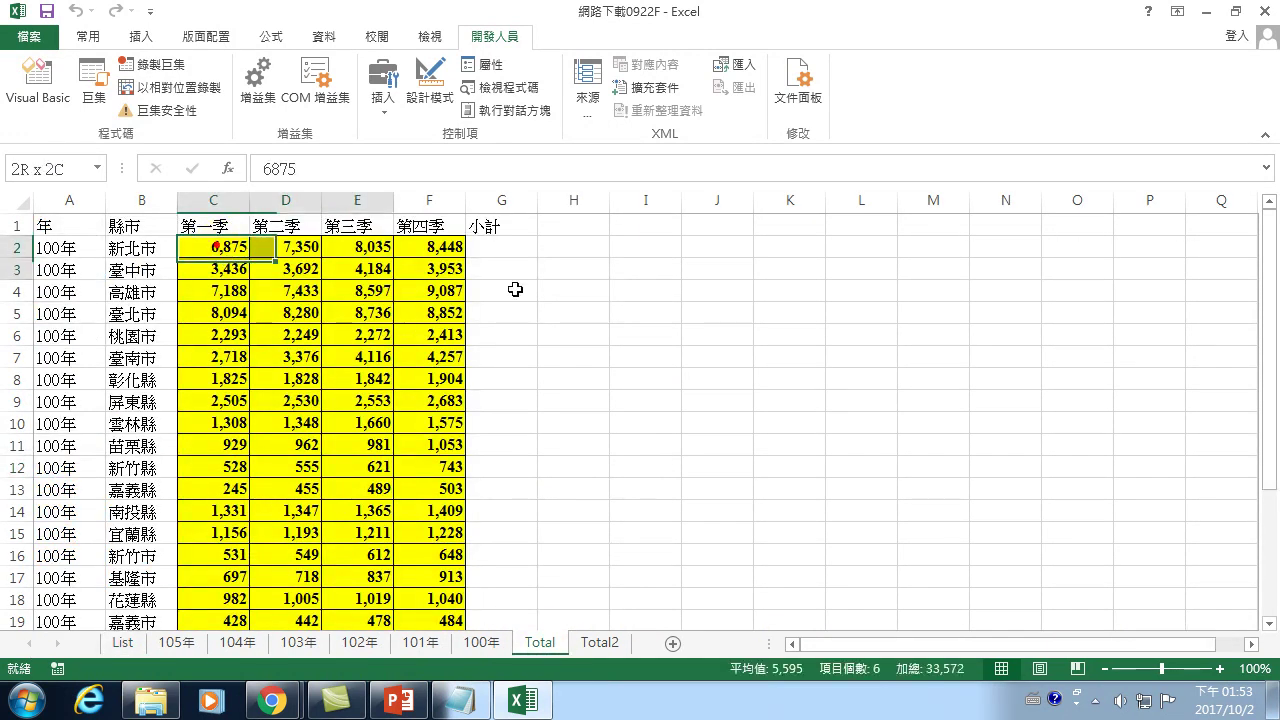
Delete cells C2:H26 on the Total sheet, shifting cells left
drag(250, 255, 575, 580)
right_click(577, 380)
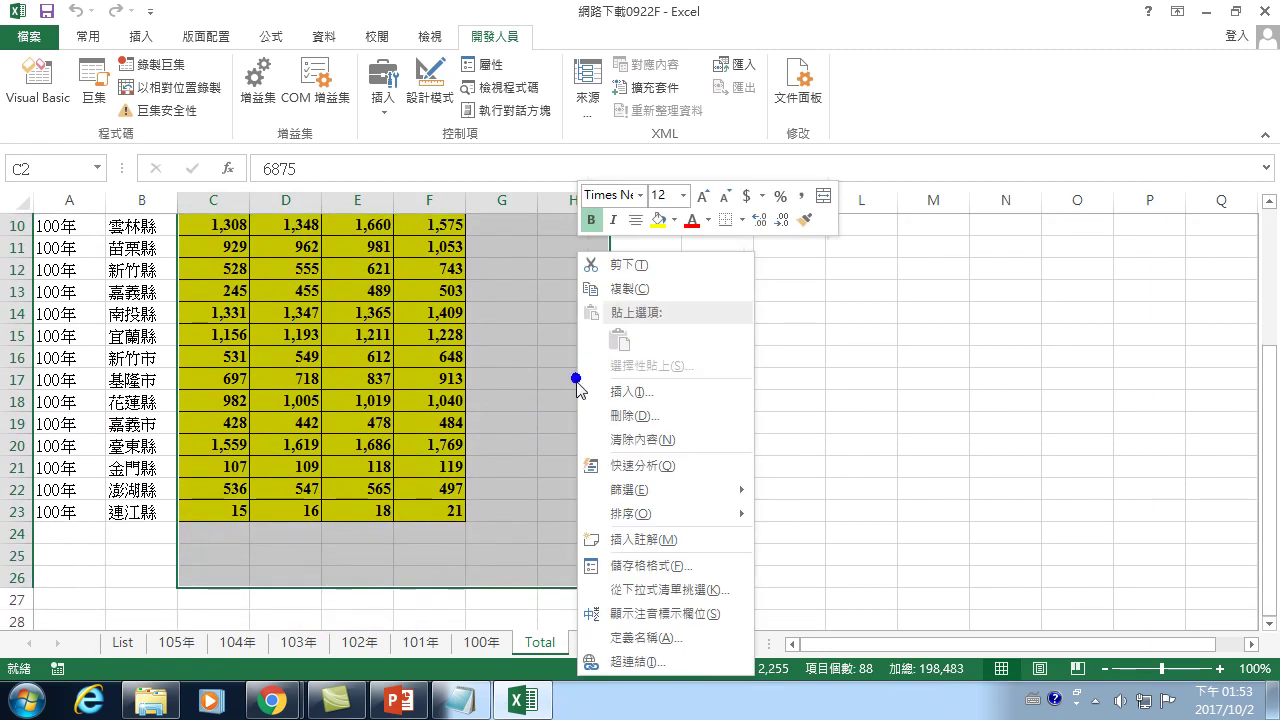
click(610, 415)
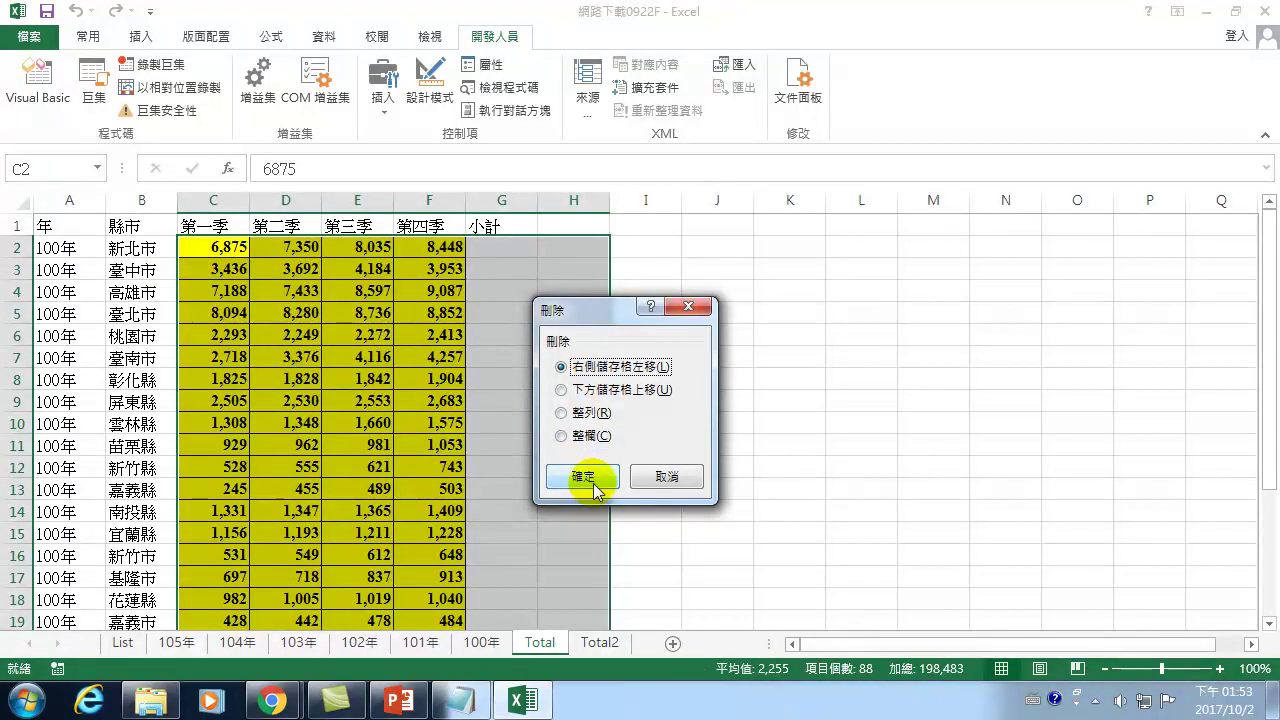
click(590, 480)
click(217, 245)
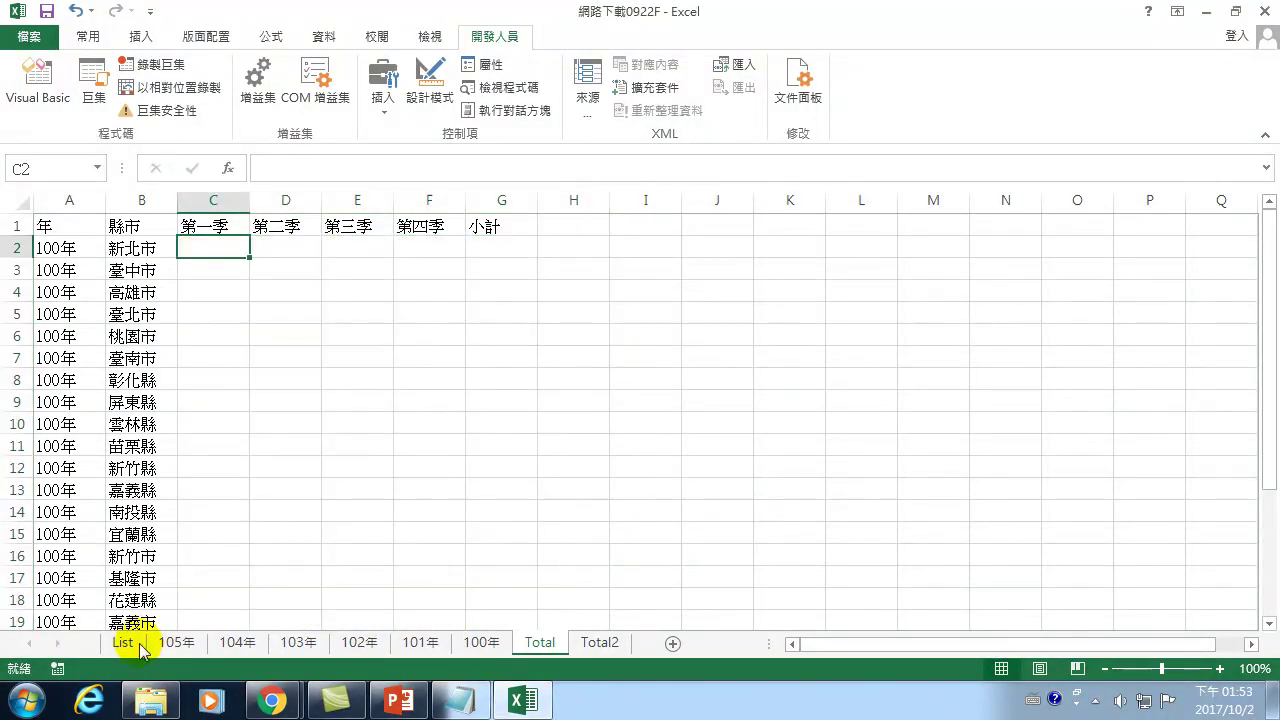
click(140, 645)
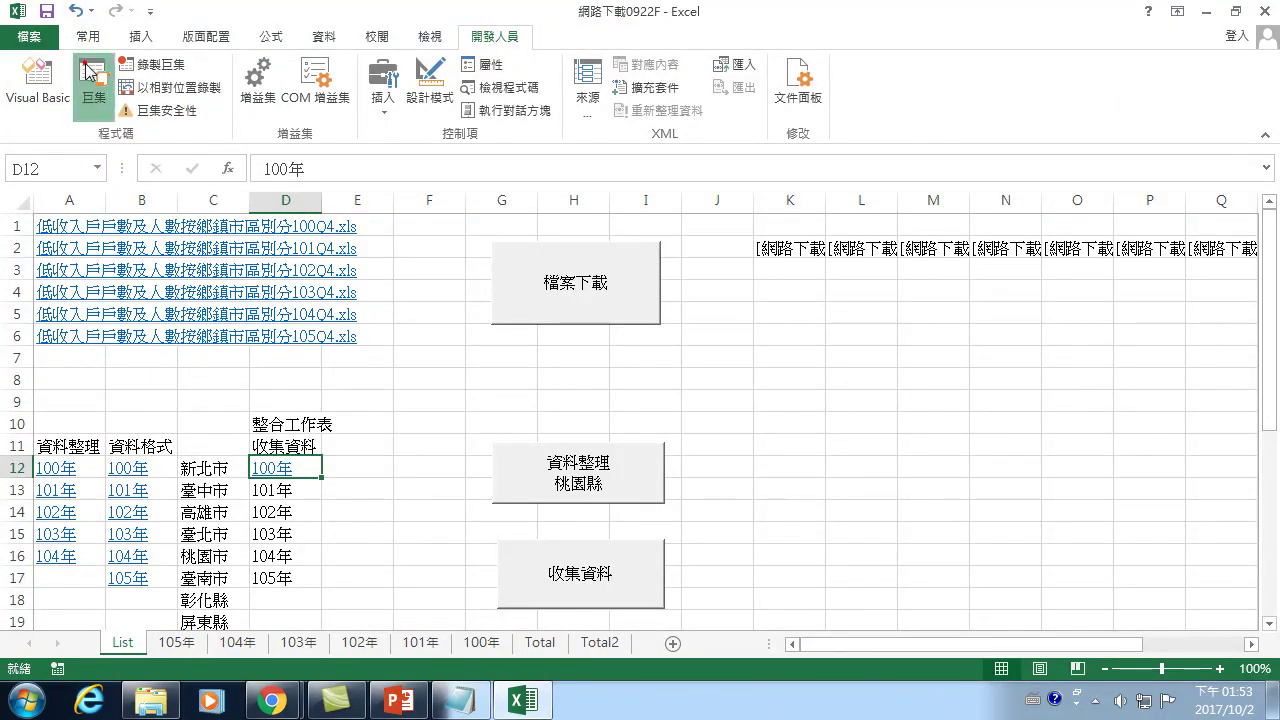
Rerun the edited 戶數收集 macro, refilling Total with 新北市 quarters starting at 15,415
click(90, 72)
click(475, 224)
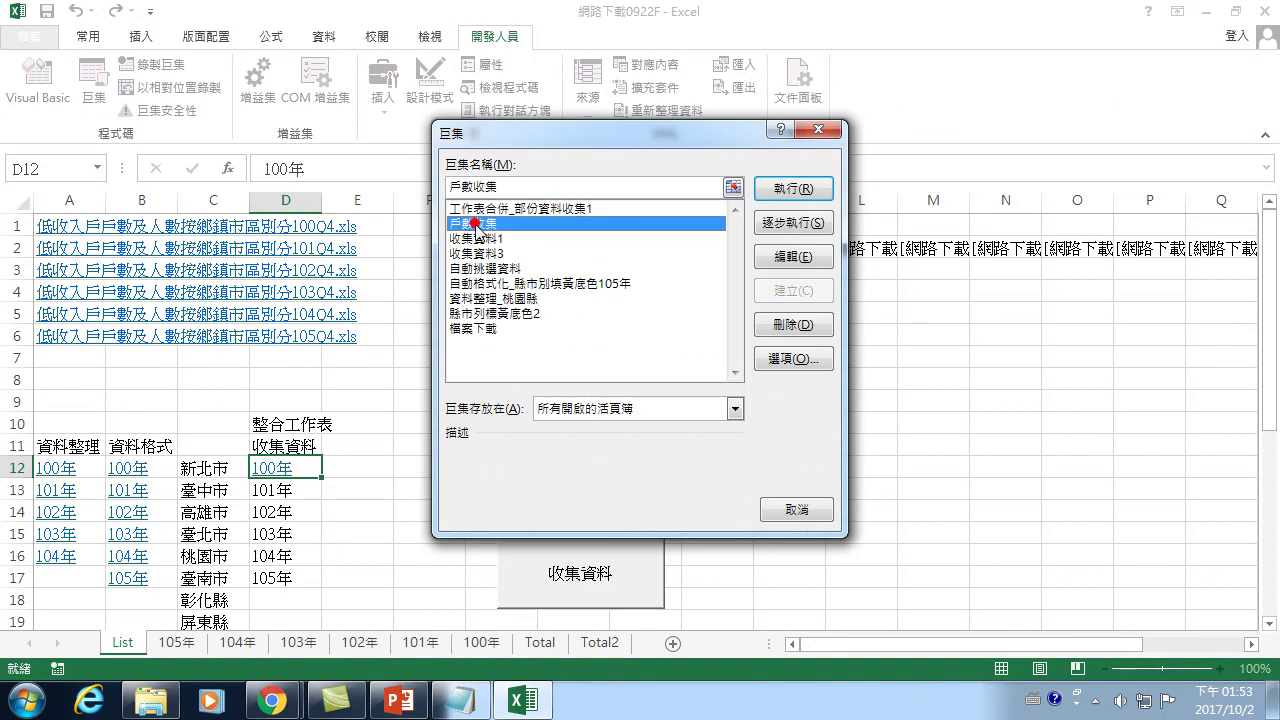
click(793, 187)
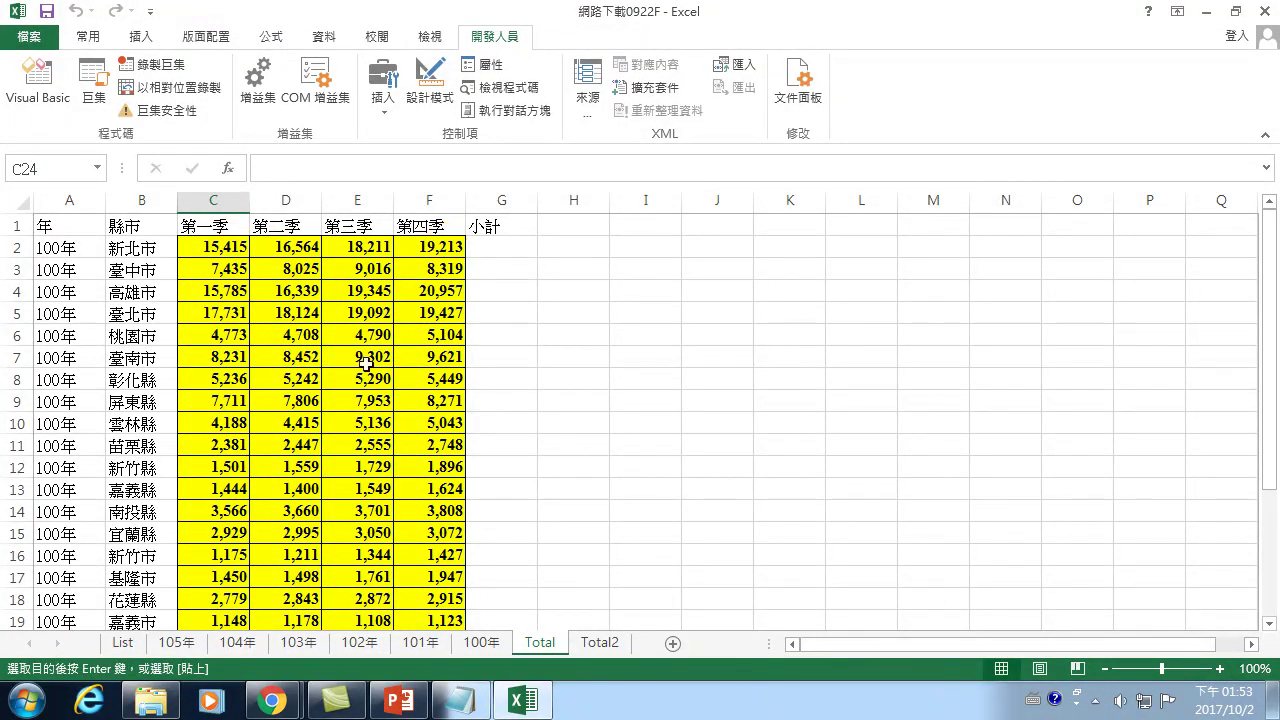
scroll(247, 451, down, 1)
scroll(252, 445, up, 1)
click(494, 637)
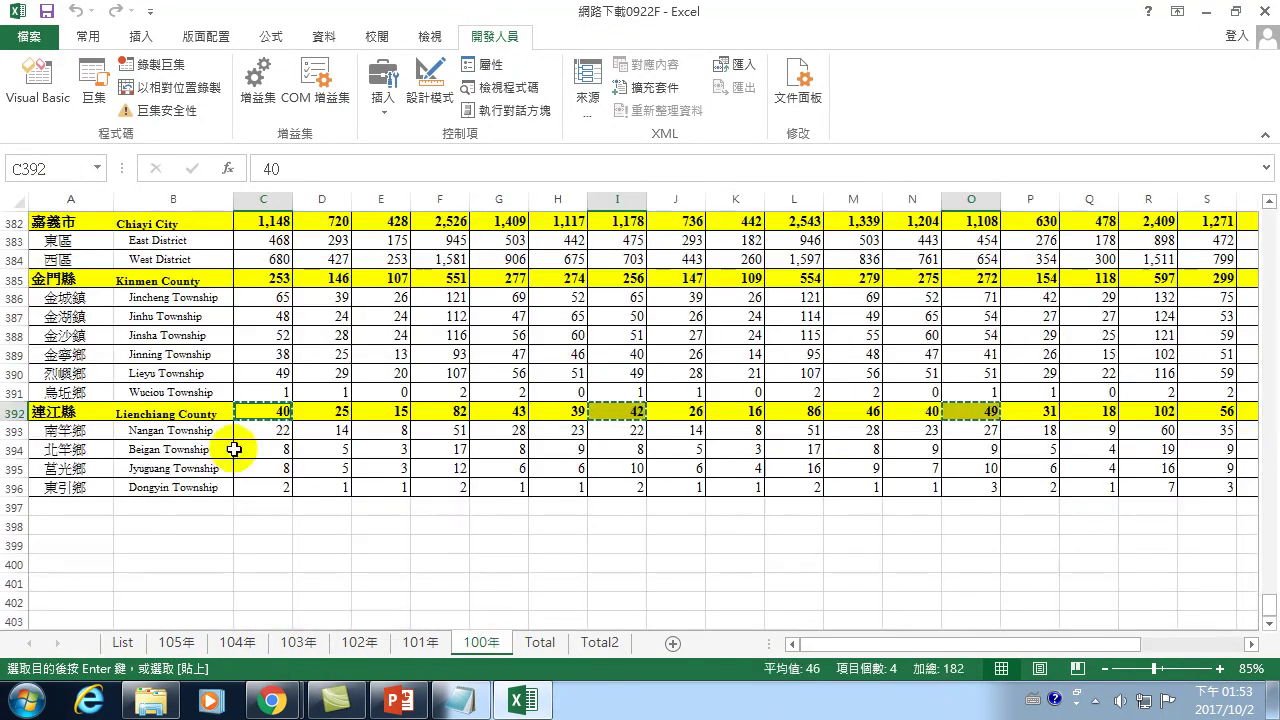
scroll(210, 440, down, 2)
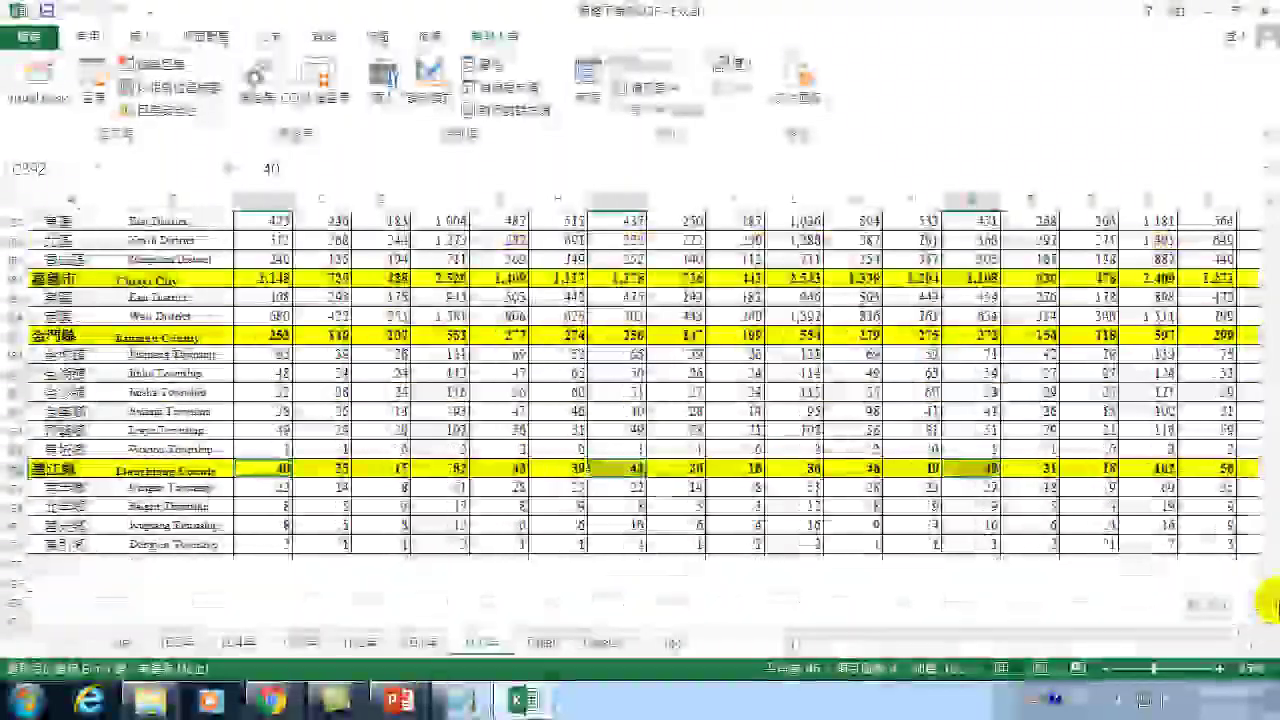
drag(1268, 600, 1266, 200)
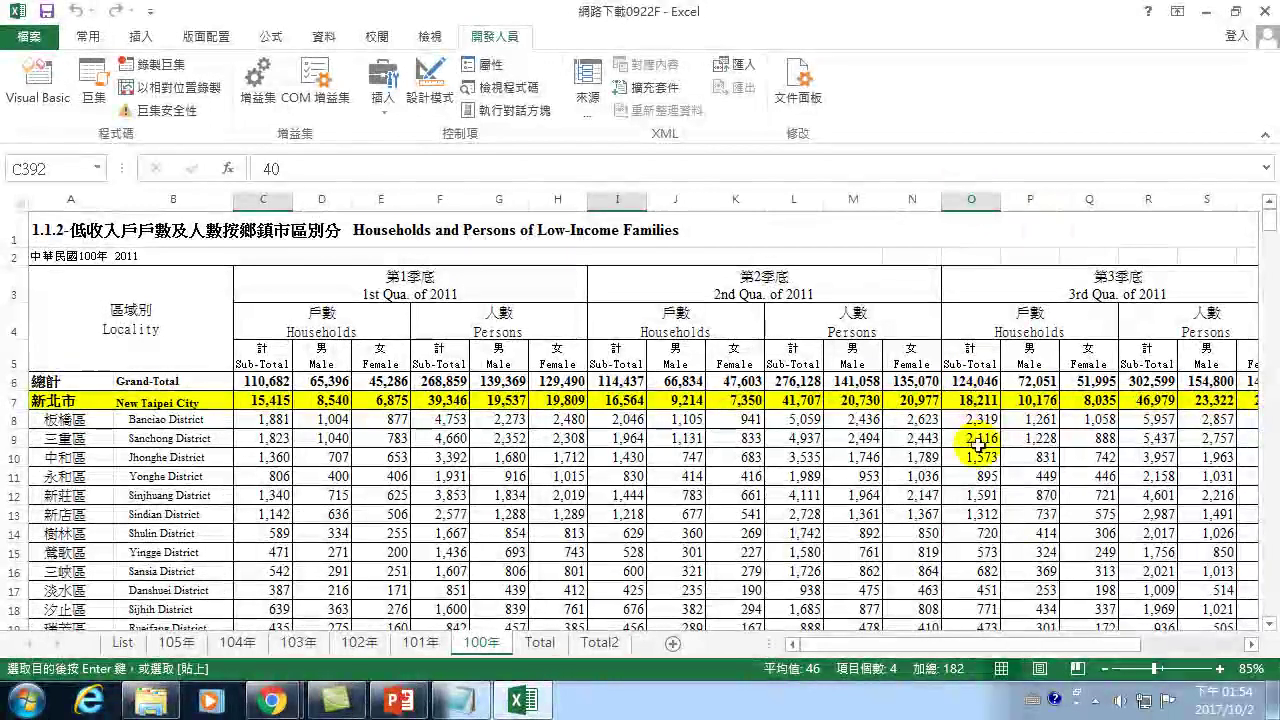
scroll(1070, 560, right, 5)
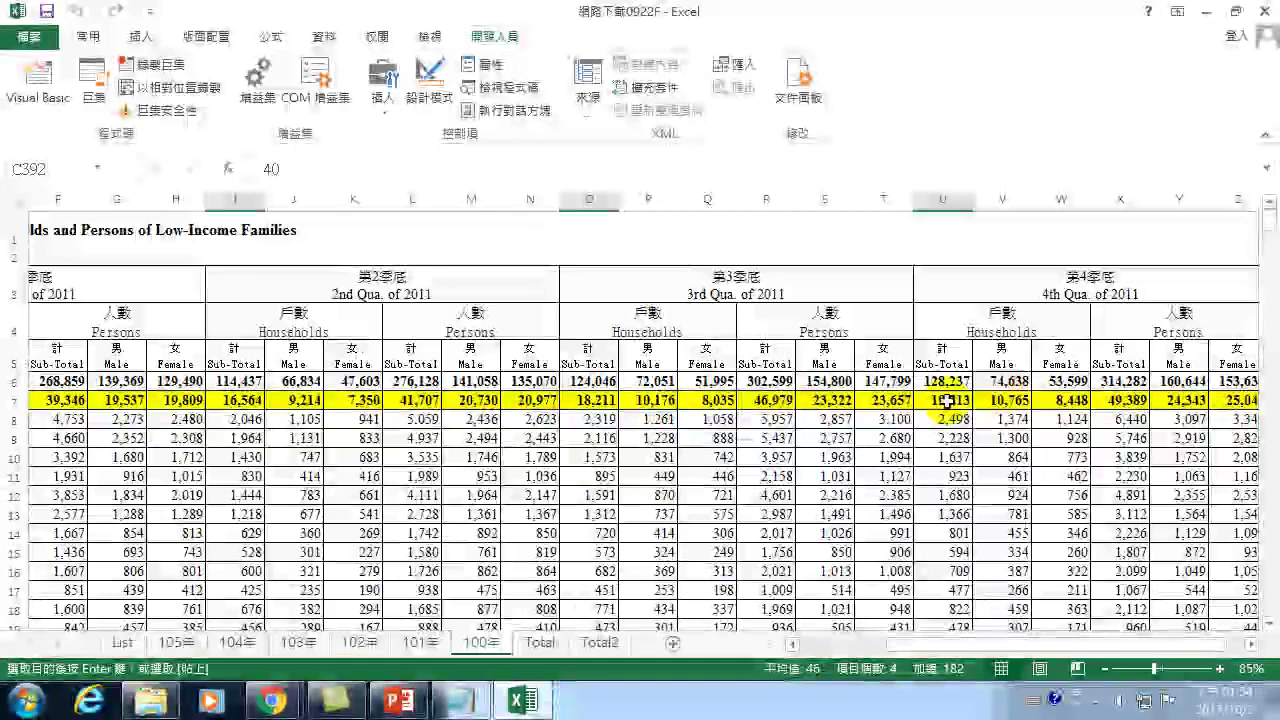
drag(1268, 214, 1268, 628)
scroll(1100, 644, left, 5)
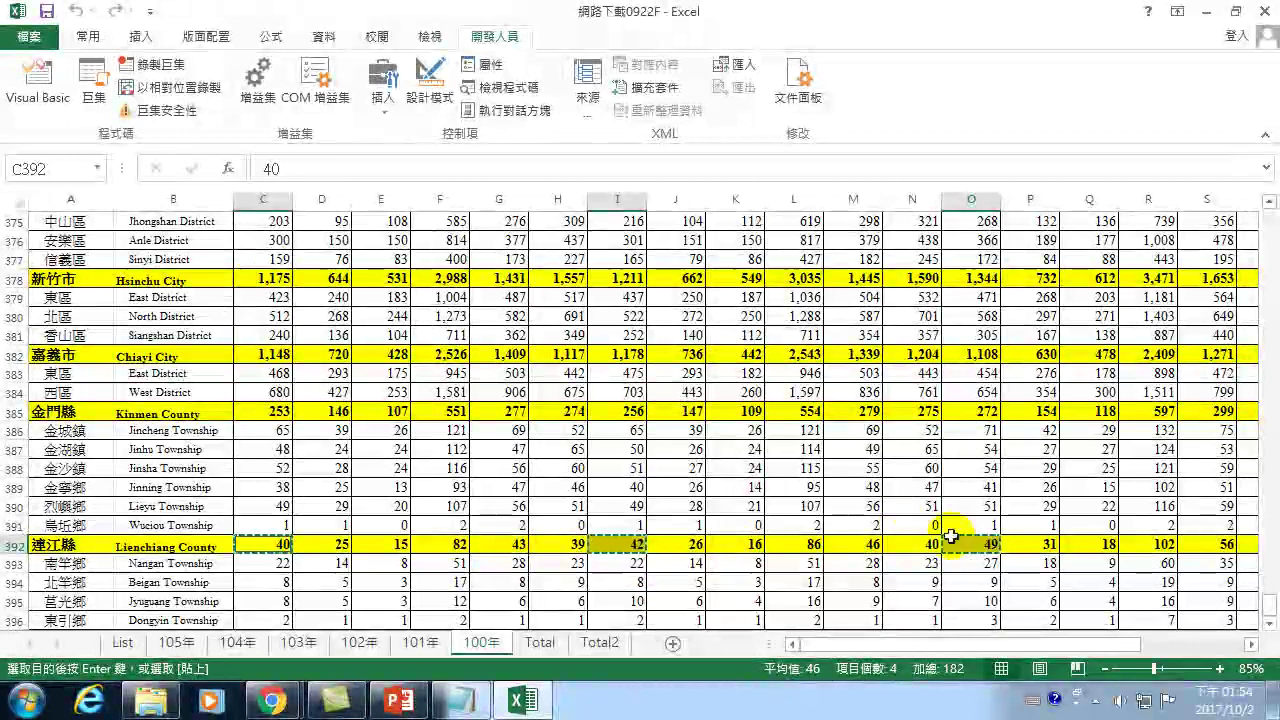
drag(992, 643, 1107, 648)
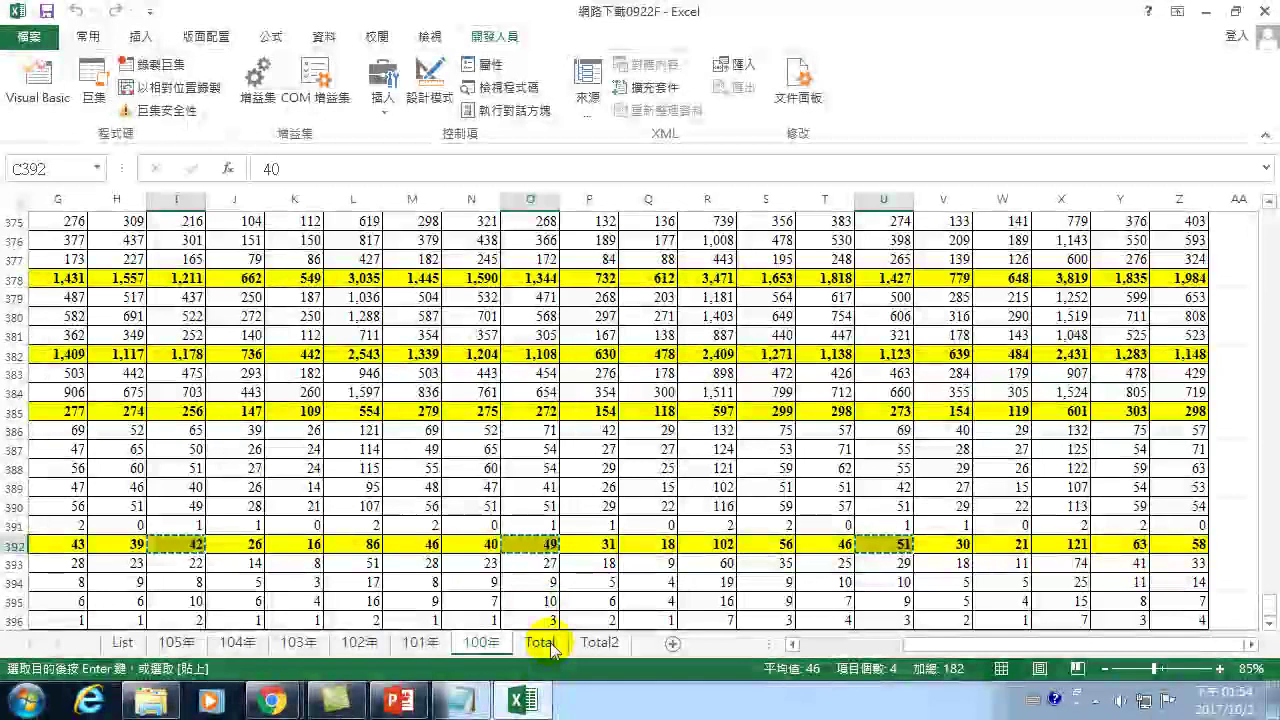
click(550, 642)
scroll(350, 565, down, 6)
scroll(280, 520, down, 2)
scroll(268, 494, up, 4)
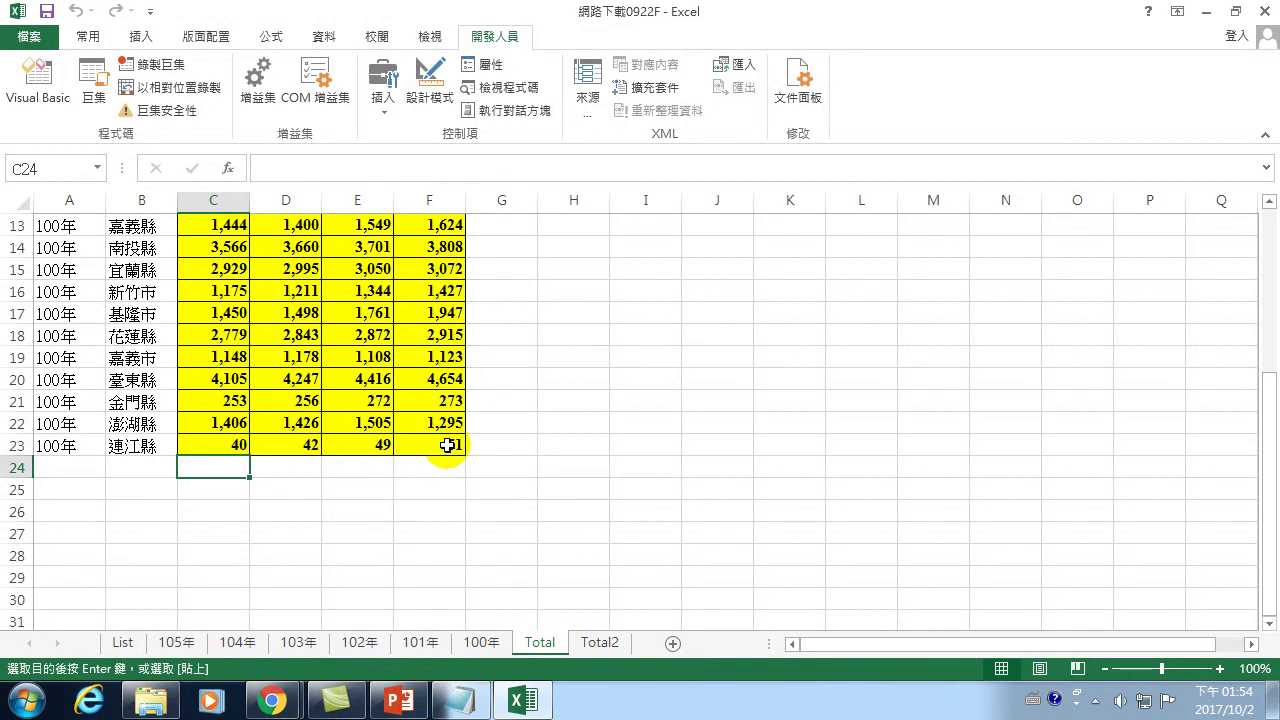
scroll(435, 435, up, 4)
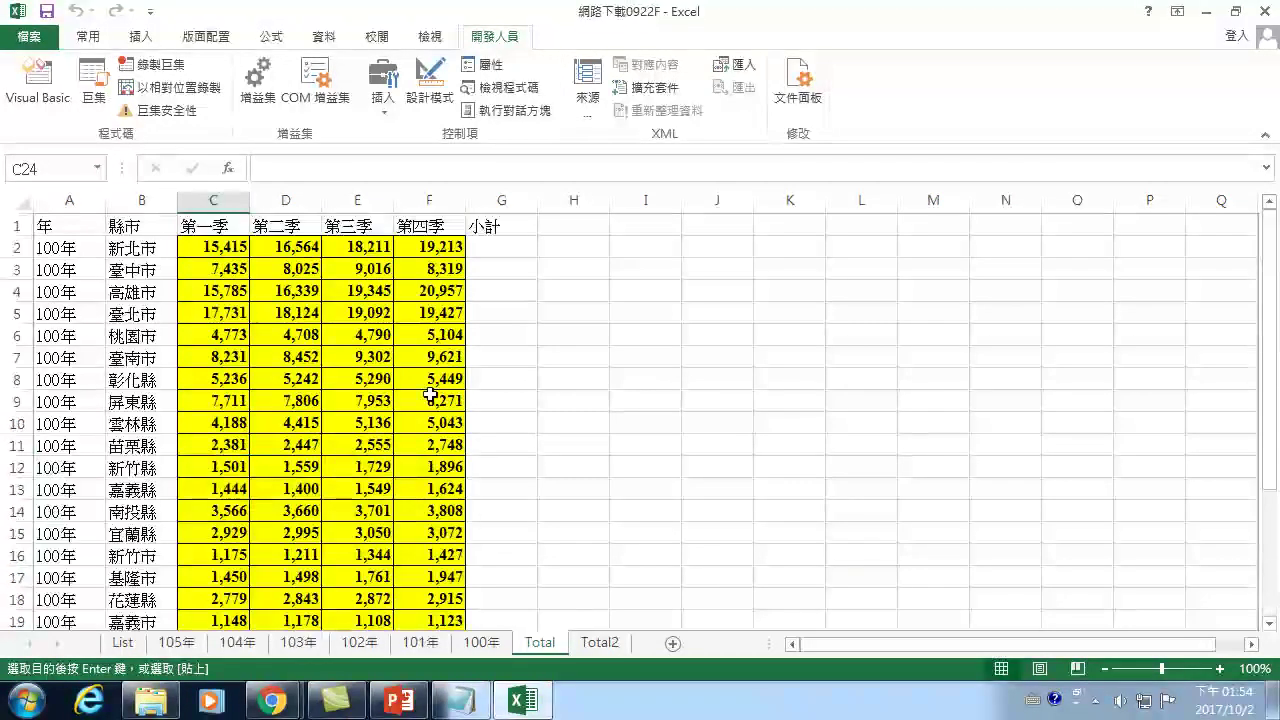
click(486, 250)
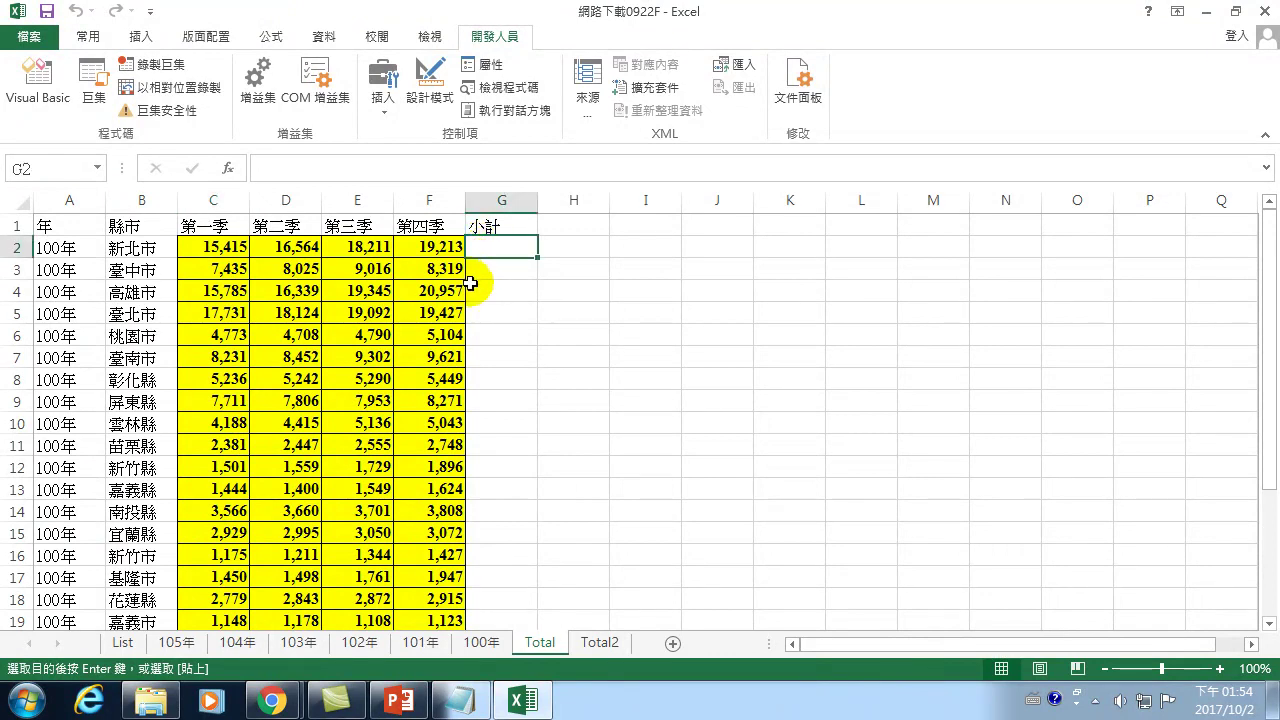